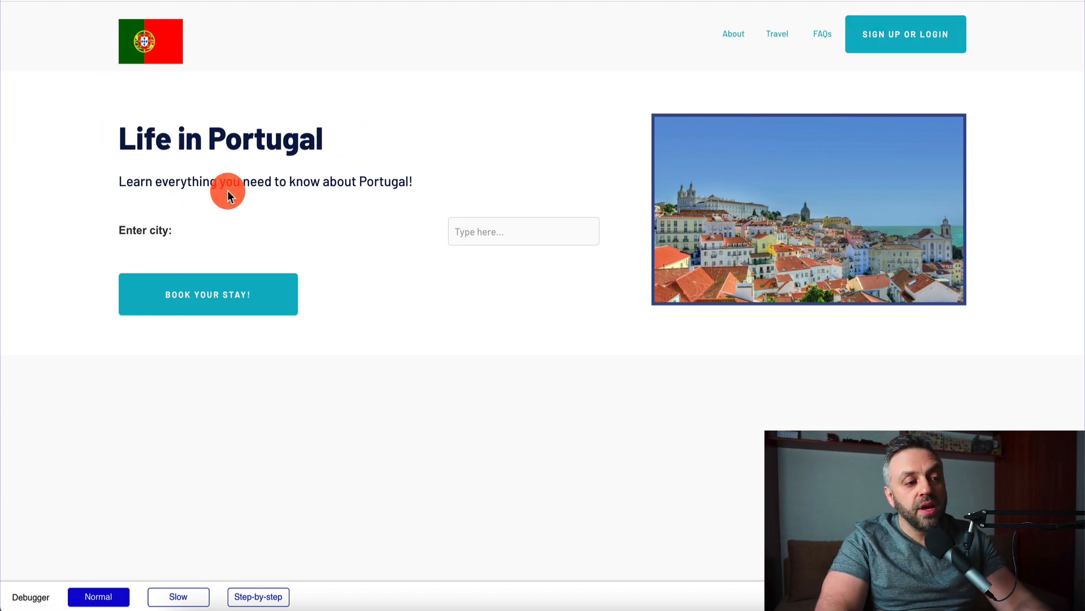
Step: Enter lagos as the city on the Life in Portugal page and request the available stays
left_click(565, 230)
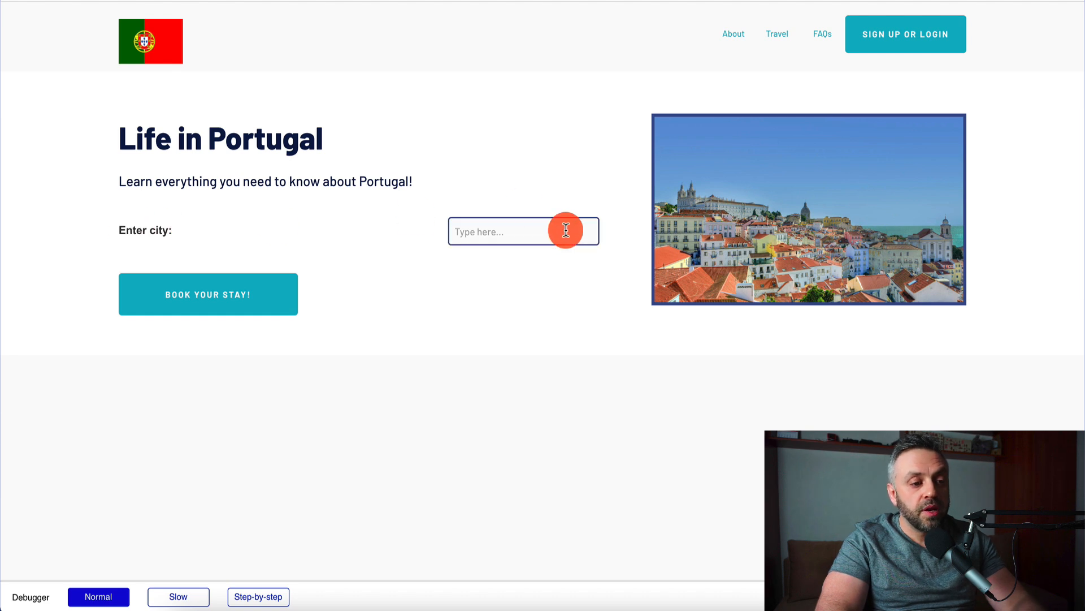
type("lagos")
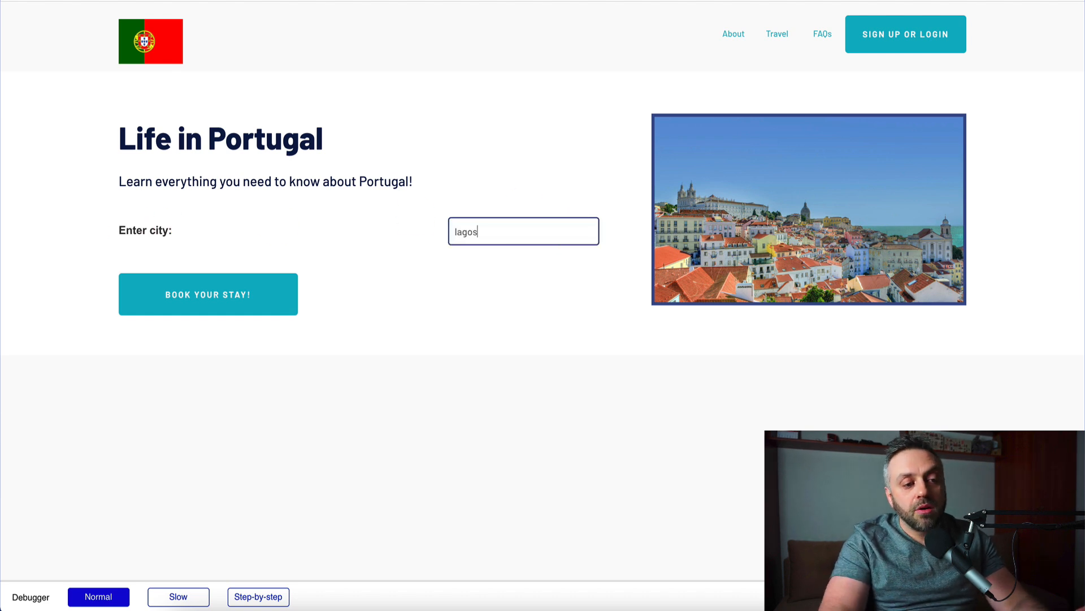
left_click(254, 295)
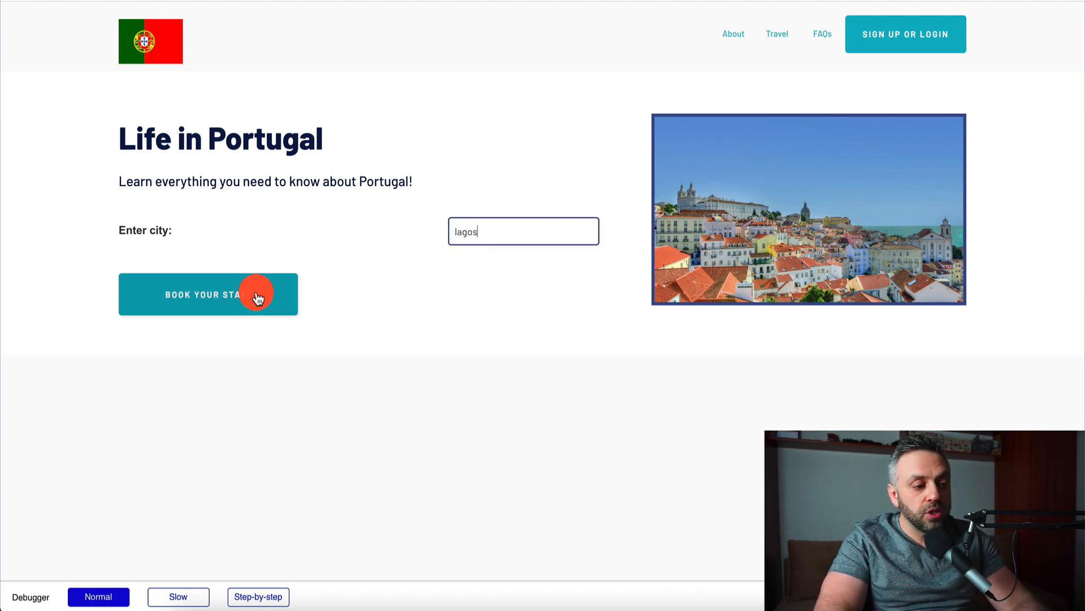
scroll(409, 309, "down", 4)
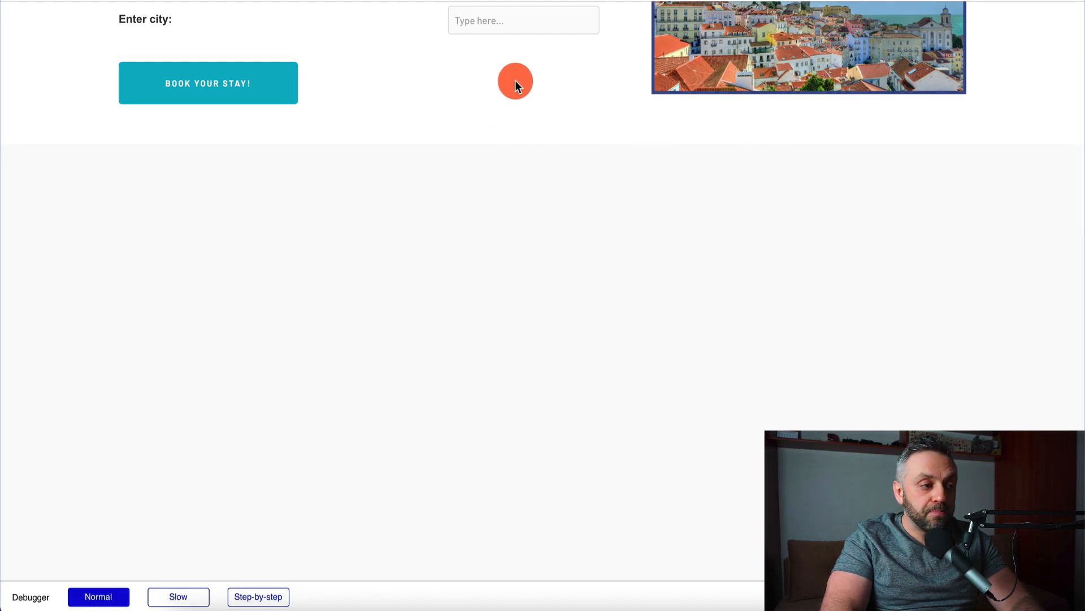
Step: Repeat the accommodation search for lagos in the page preview
scroll(515, 80, "up", 3)
left_click(492, 203)
type("lagos")
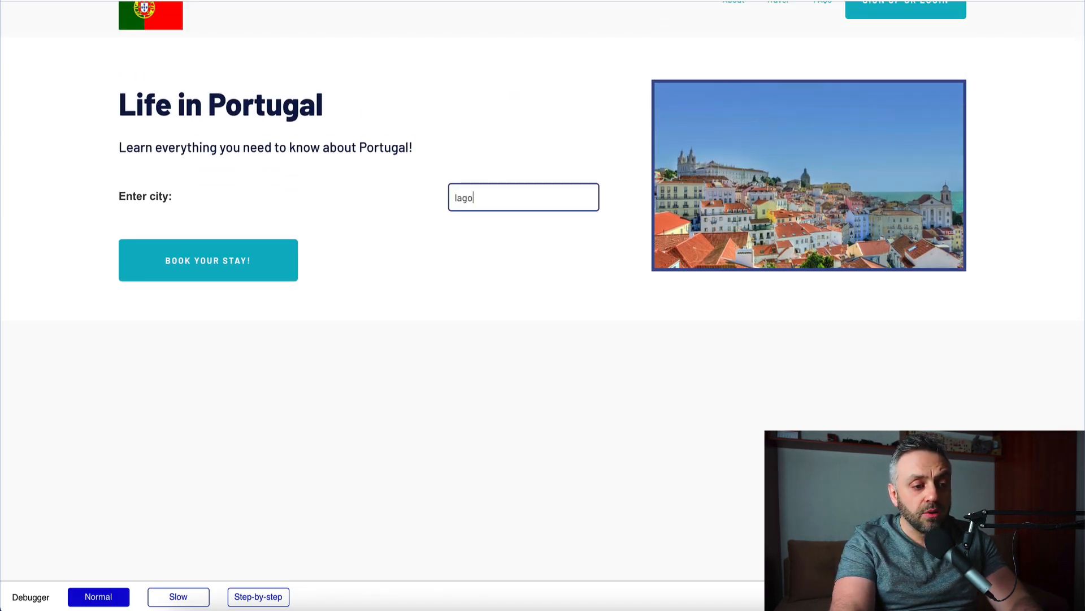
left_click(270, 263)
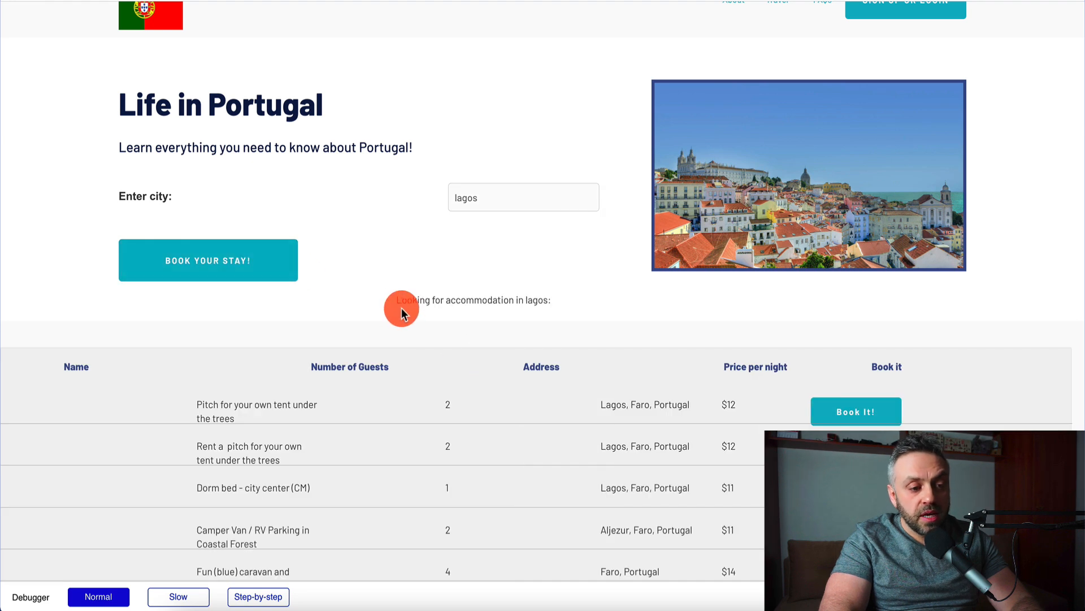
Step: Replace the city with algarve and search for accommodation there
double_click(516, 188)
type("l")
key("BackSpace")
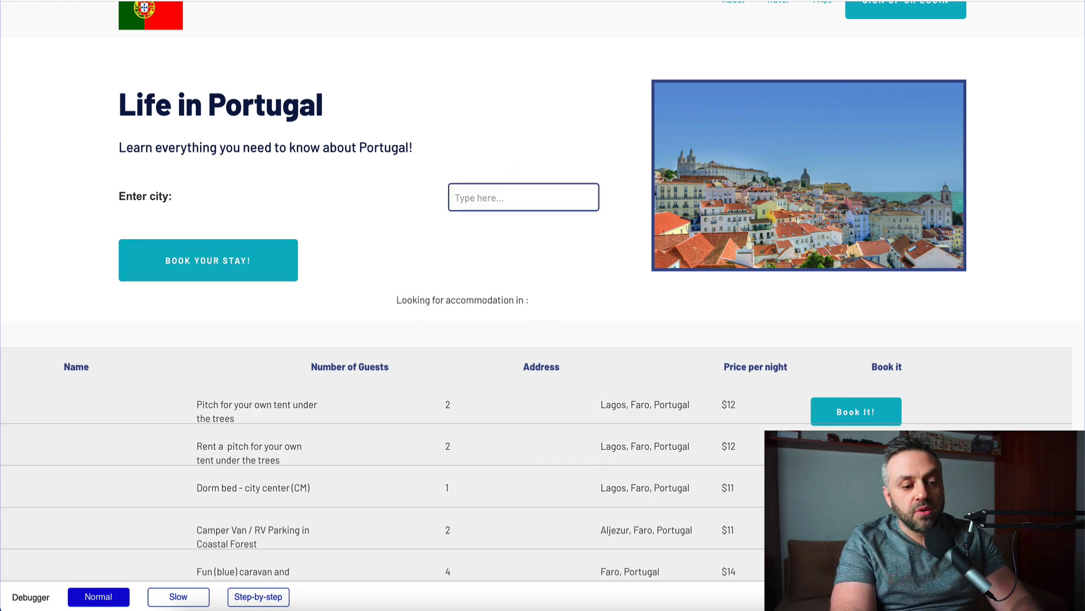
type("algarve")
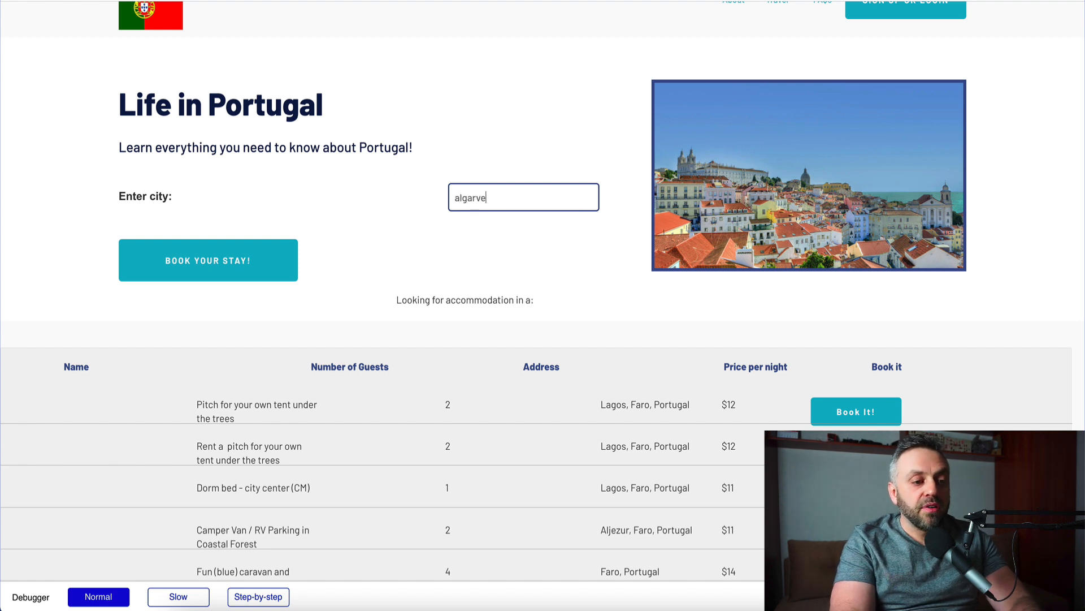
left_click(265, 264)
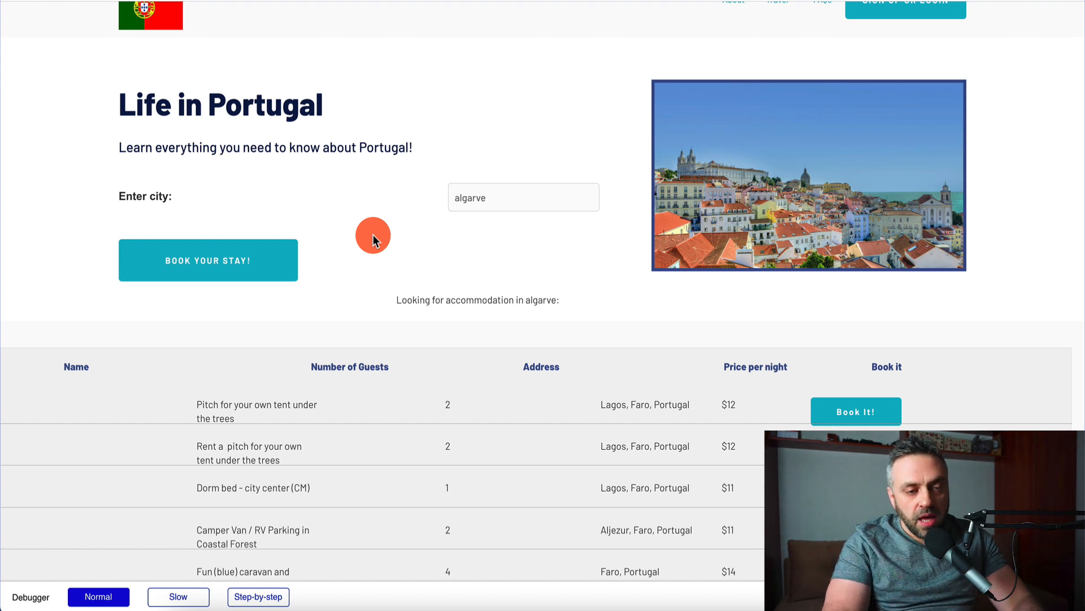
scroll(373, 235, "up", 1)
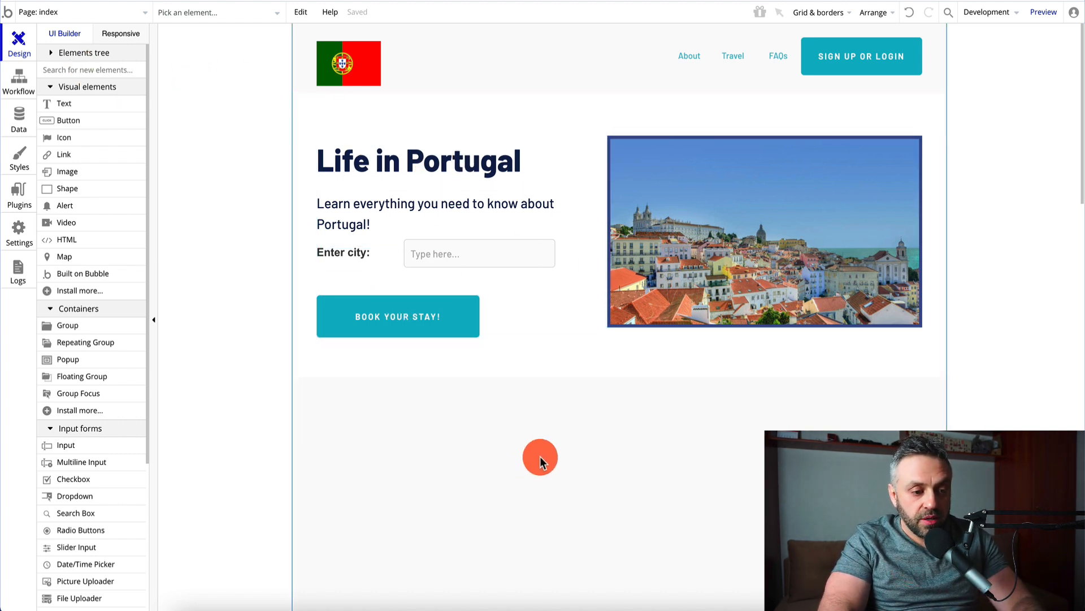
Step: Switch to the Bubble editor and examine the city input and BOOK YOUR STAY! button on the index page
scroll(541, 456, "down", 3)
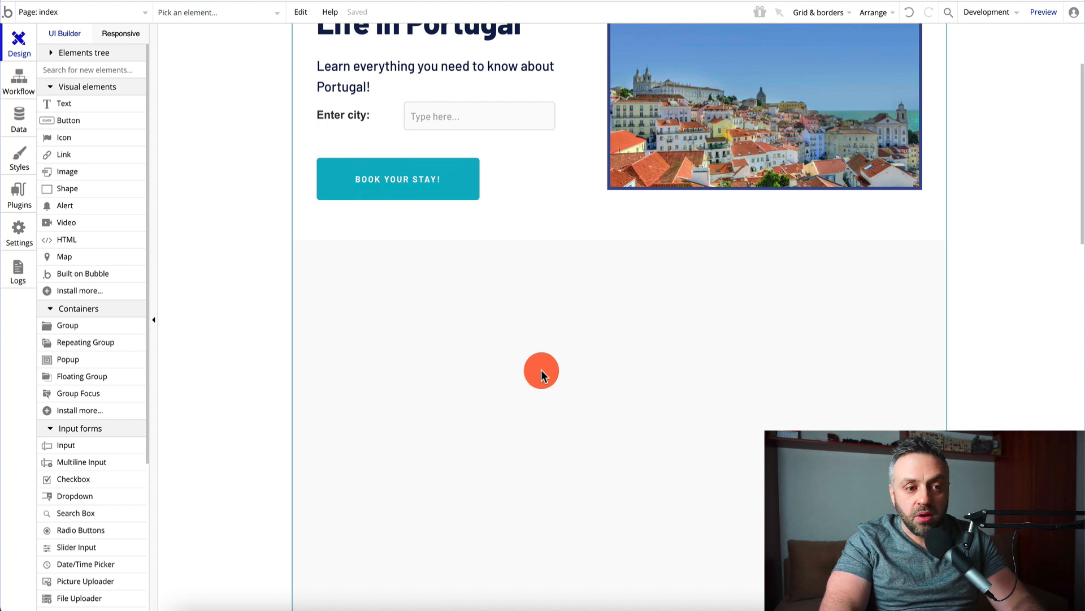
scroll(490, 321, "up", 3)
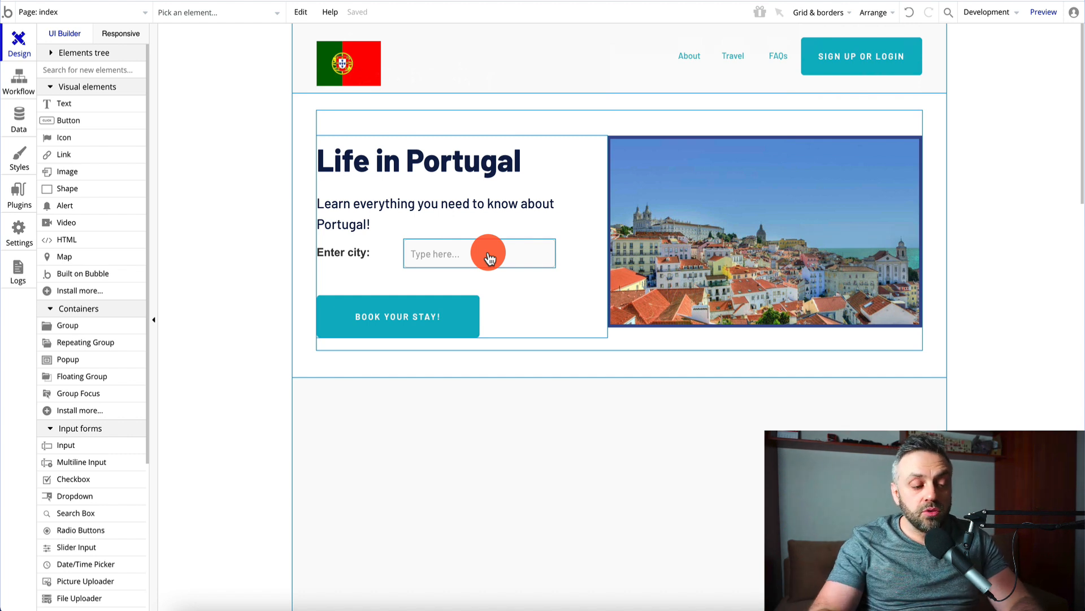
left_click(452, 252)
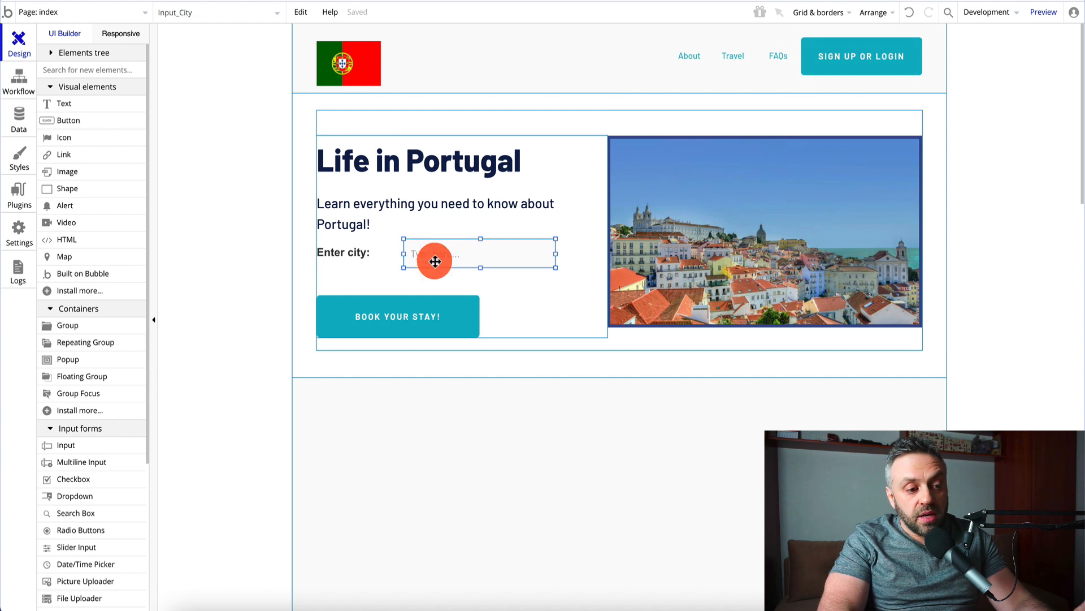
left_click(414, 323)
Step: Open the BOOK YOUR STAY! button's workflow and examine its actions for showing the results group and the text
left_click(19, 84)
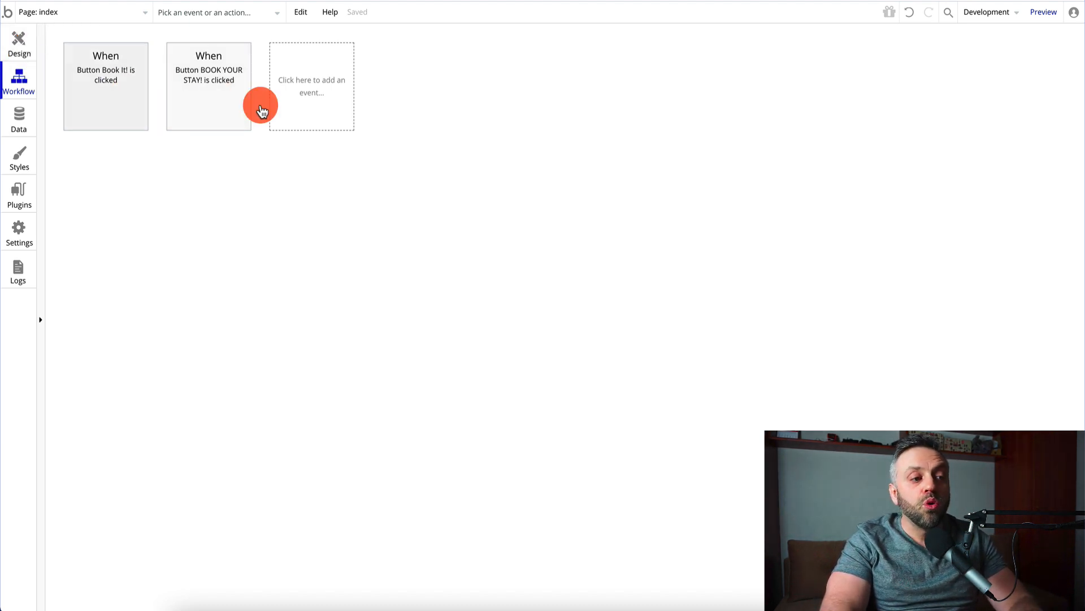
mouse_move(92, 59)
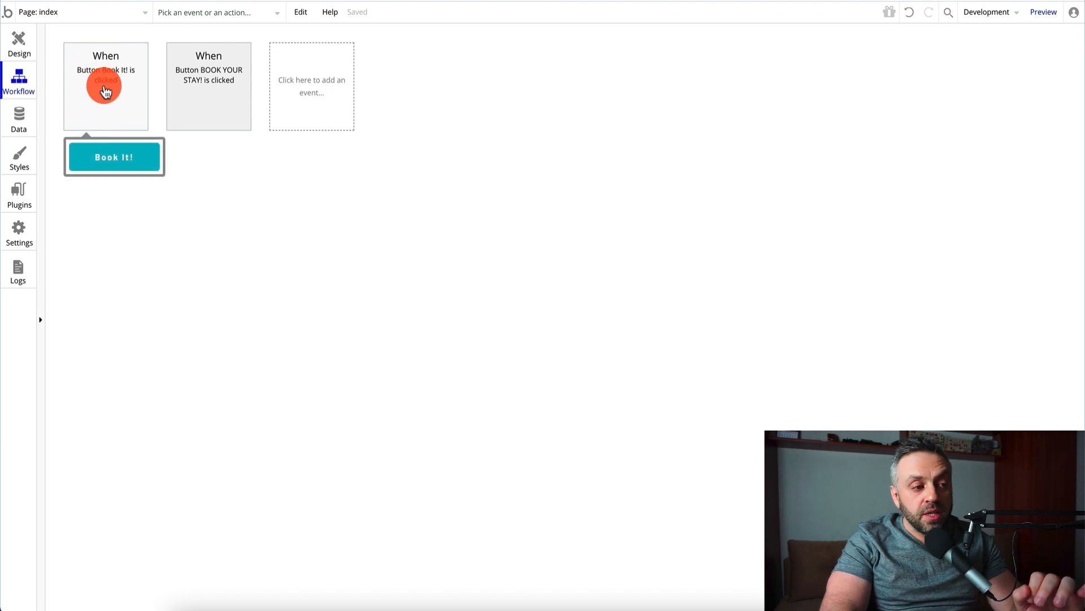
left_click(22, 34)
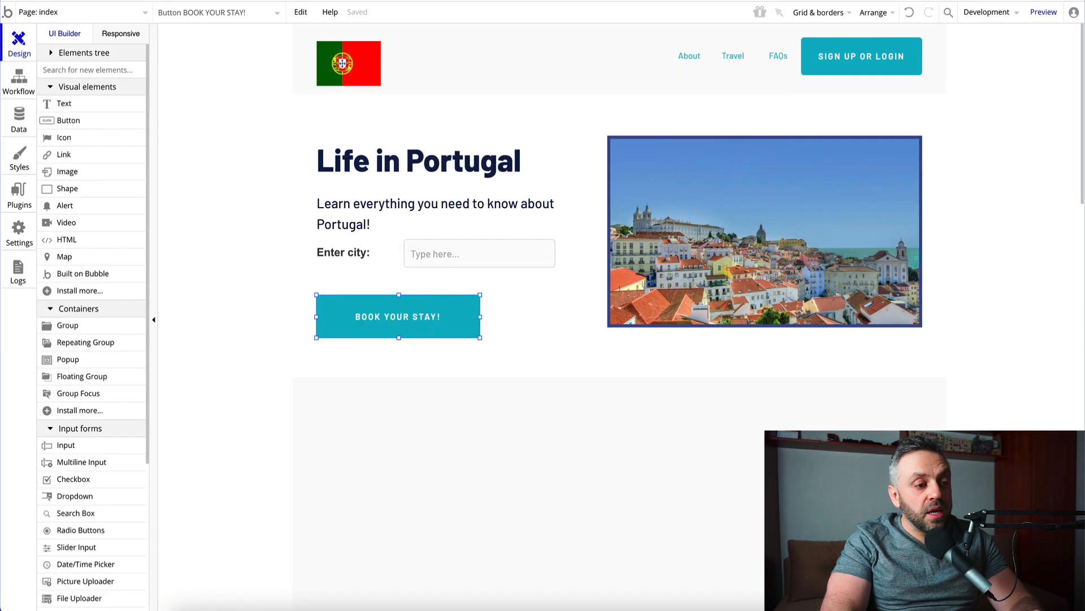
left_click(359, 325)
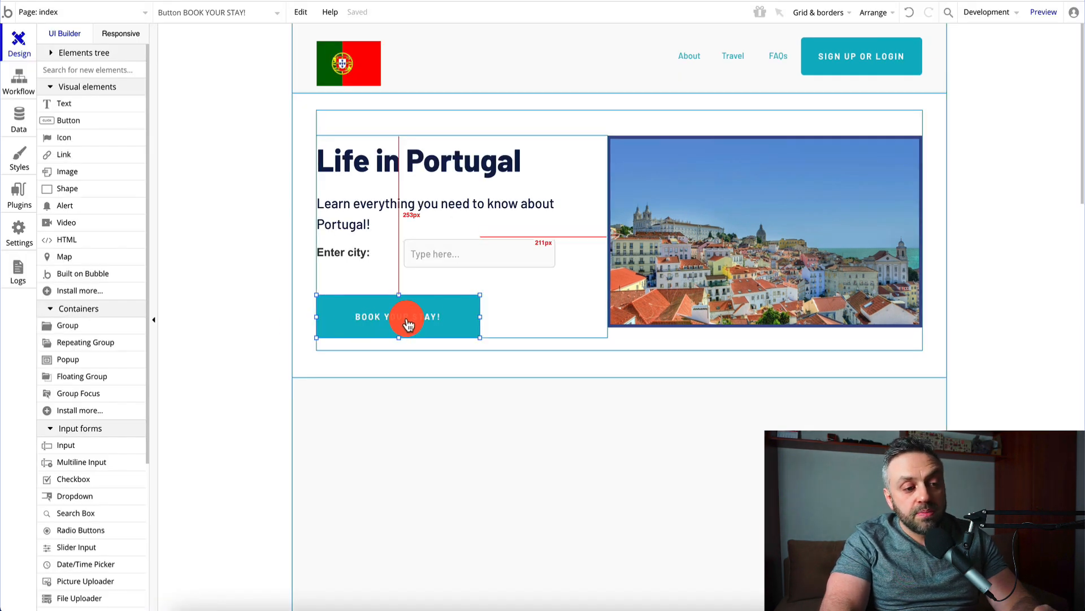
left_click(19, 80)
left_click(217, 95)
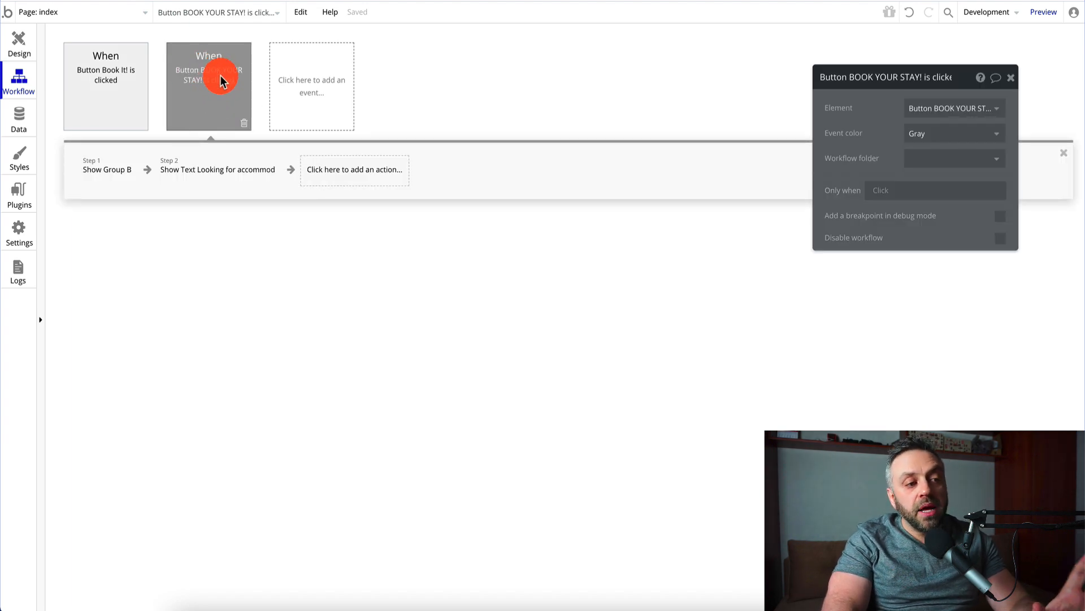
mouse_move(117, 172)
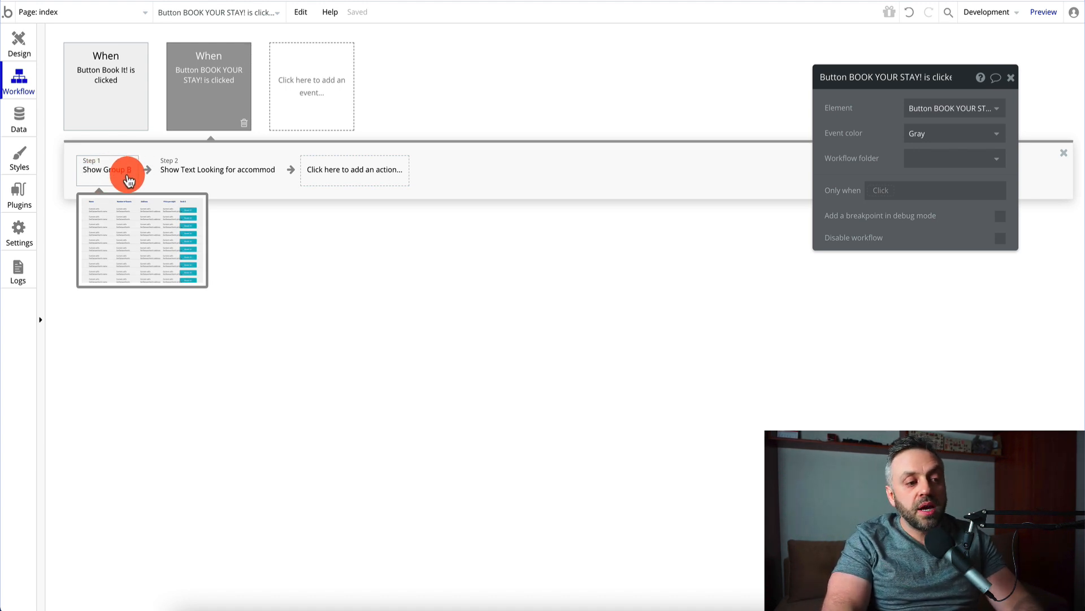
mouse_move(195, 177)
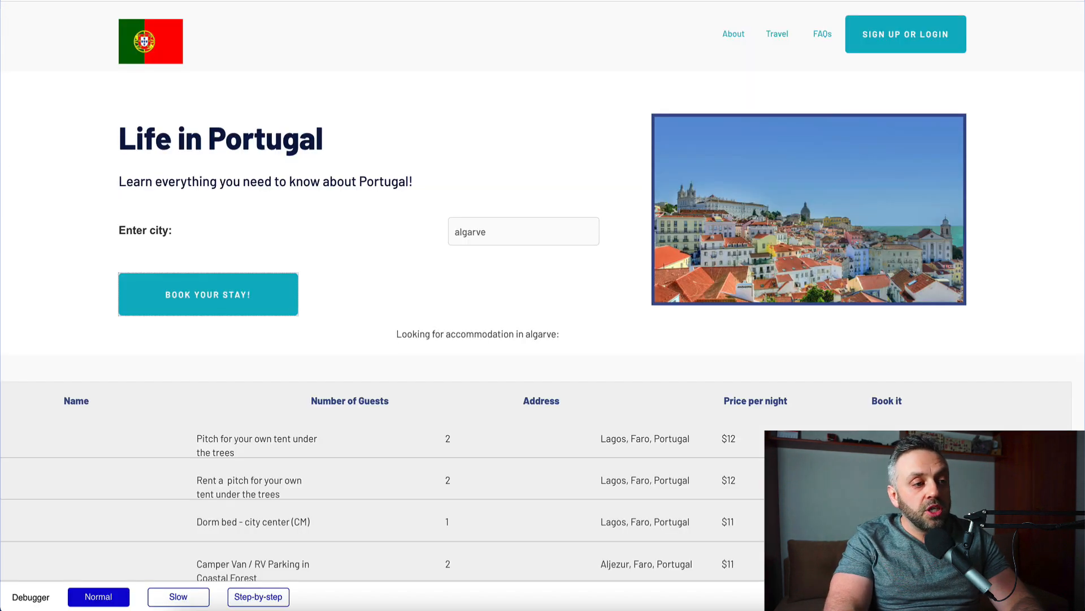
Step: Switch to the Life in Portugal preview, reload it and check the emptied city field
key("super+r")
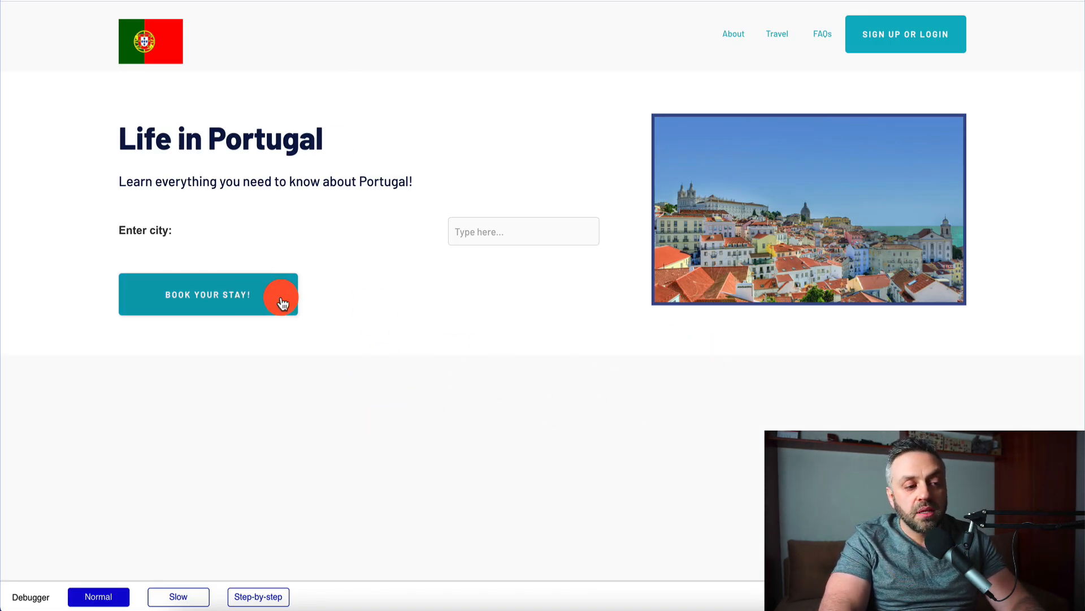
left_click(543, 233)
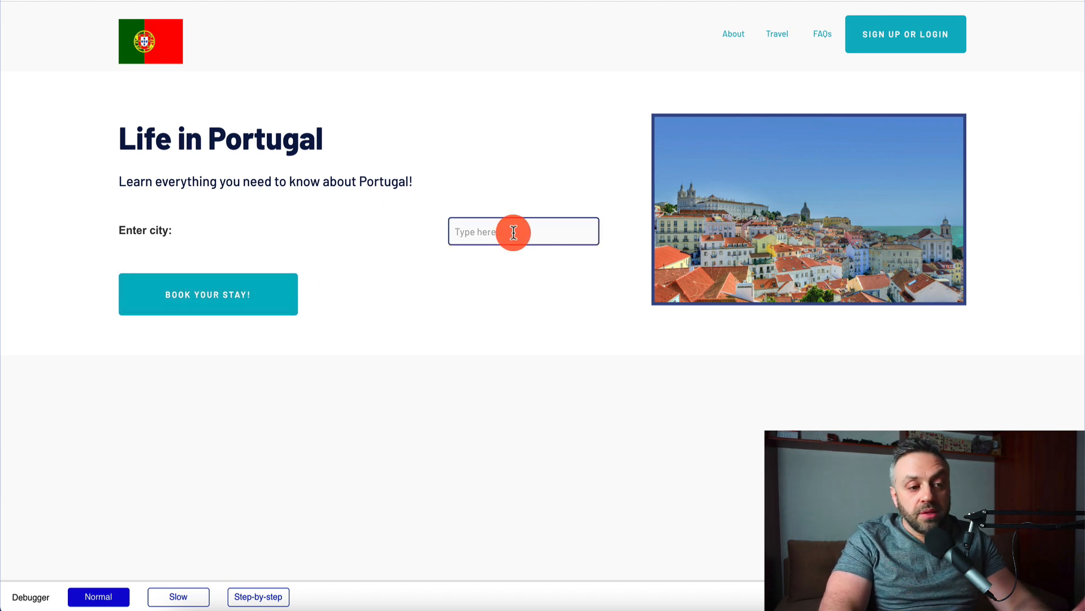
left_click(499, 400)
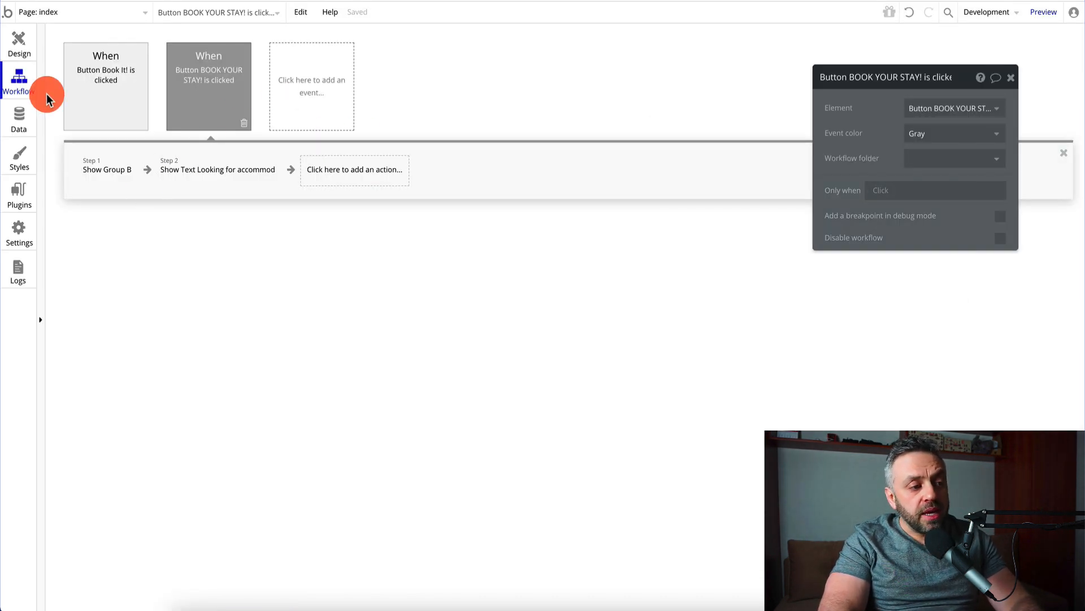
Step: Return to the Bubble editor to compare the index page's design and workflows, and bring up draw.io
left_click(18, 41)
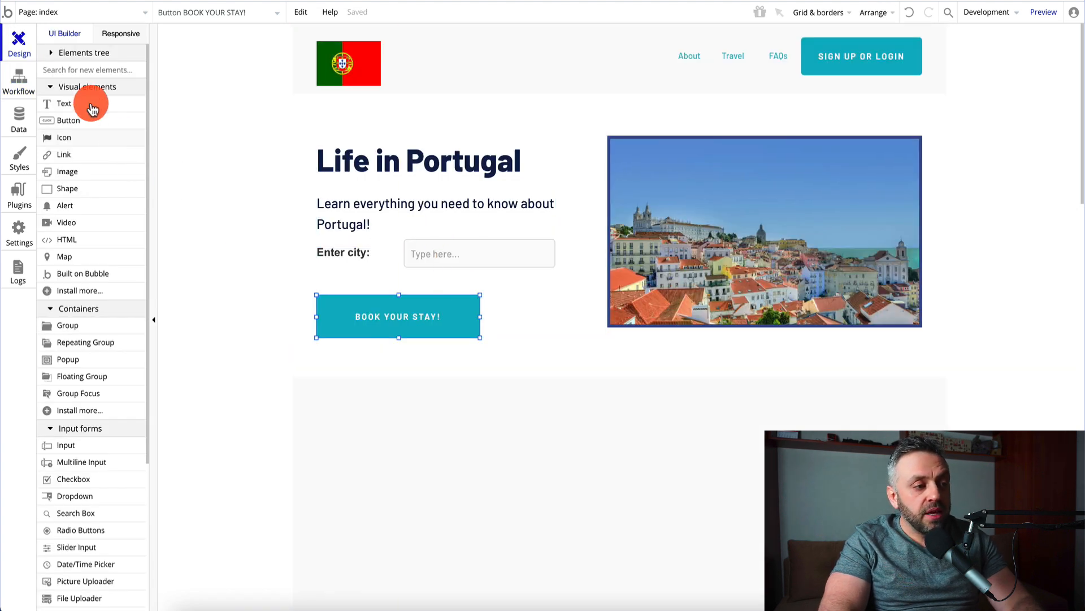
left_click(19, 82)
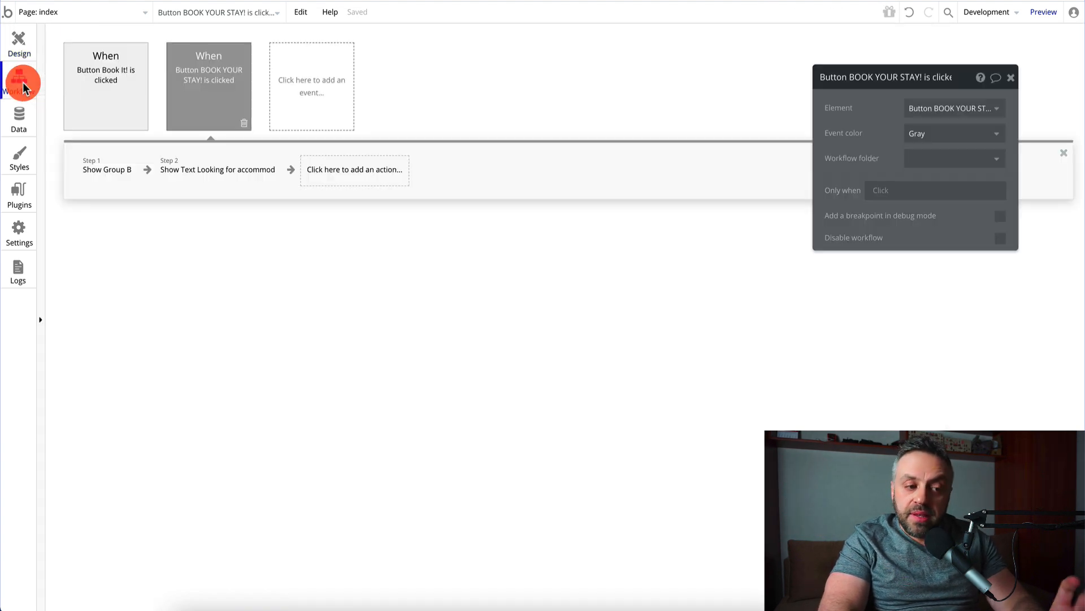
left_click(106, 102)
left_click(30, 51)
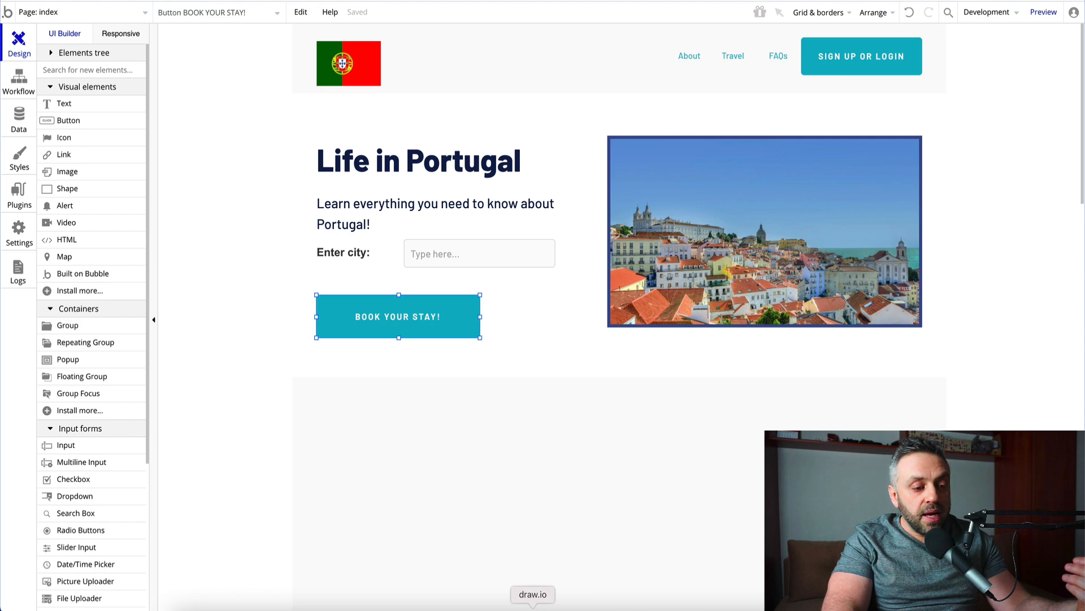
left_click(532, 606)
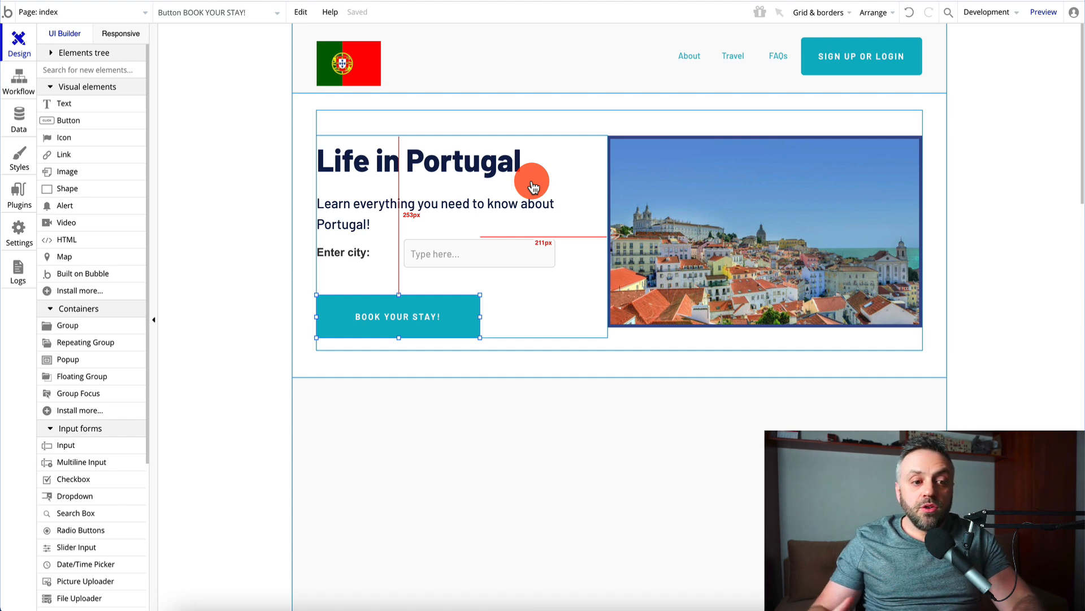
left_click(529, 604)
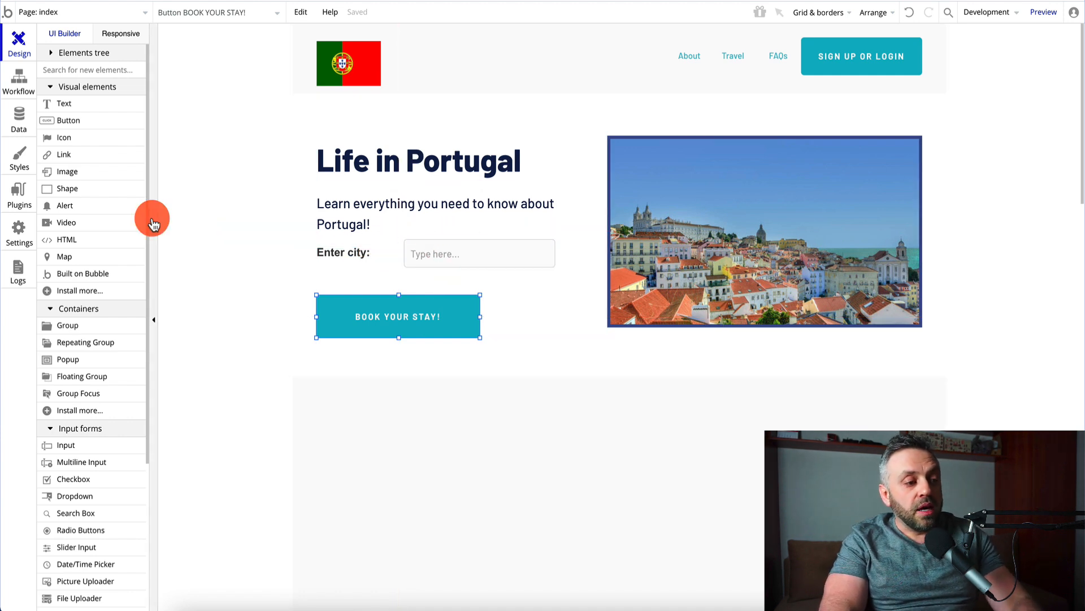
Step: Add a text element reading "Enter country:" below the "Enter city:" label on the index page
left_click_drag(68, 109, 340, 276)
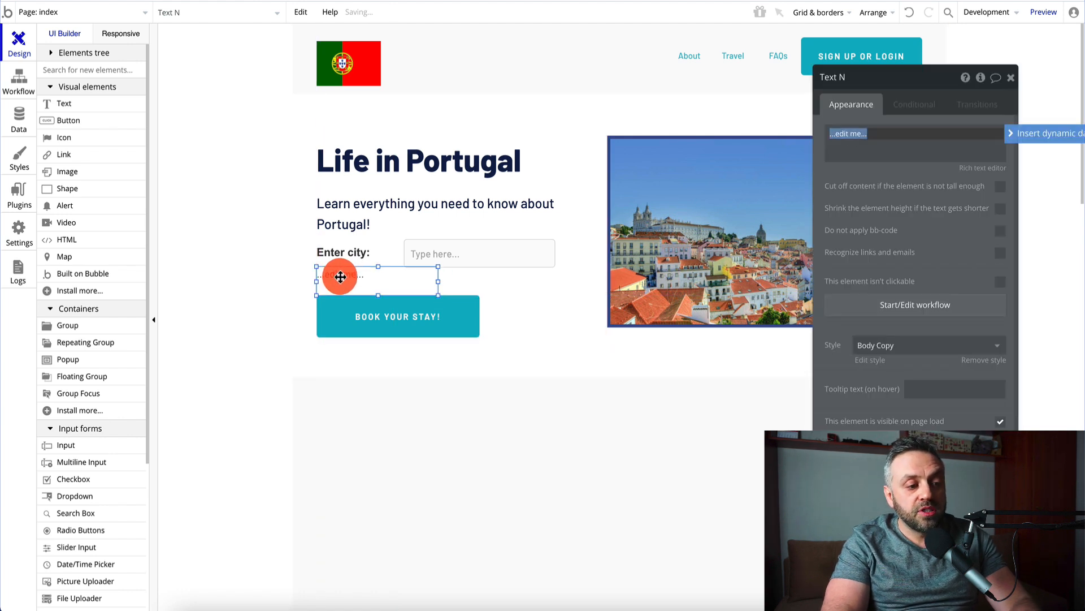
type("Edi")
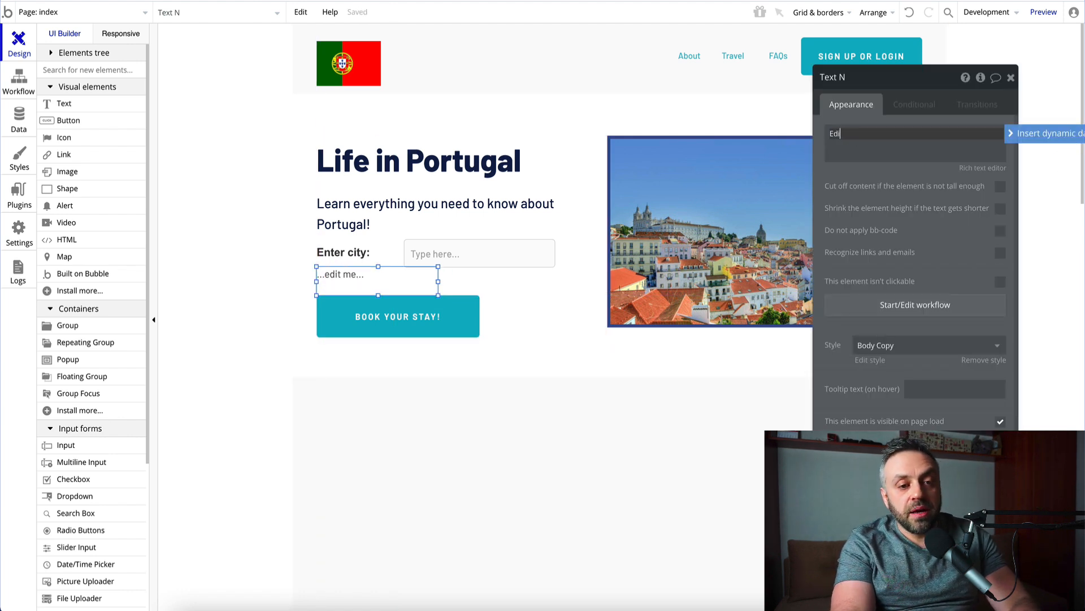
type("er country:")
left_click(435, 261)
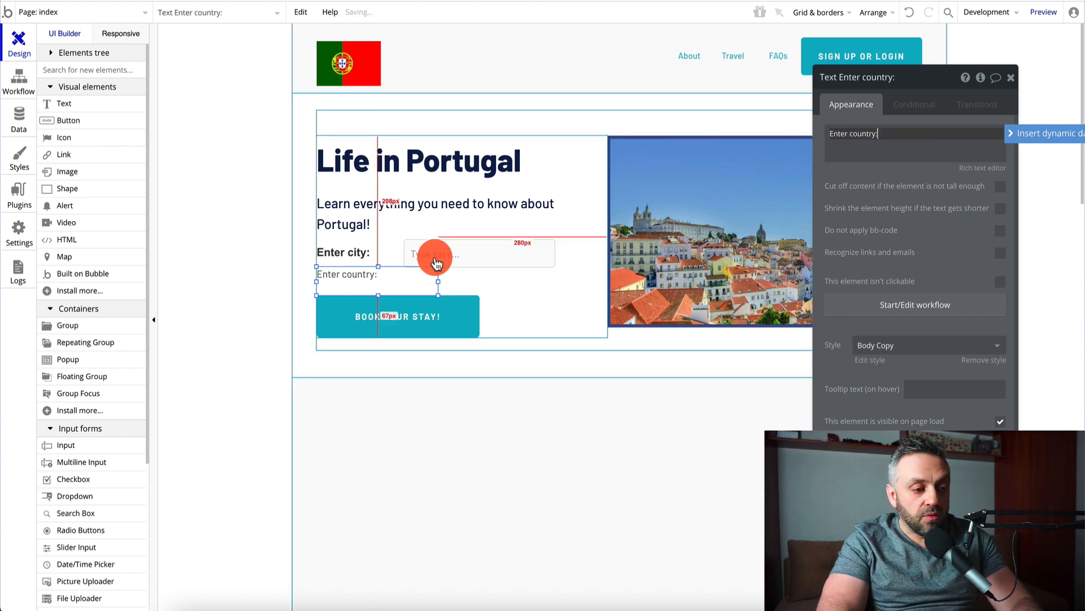
left_click(331, 253)
left_click(346, 276)
left_click(235, 222)
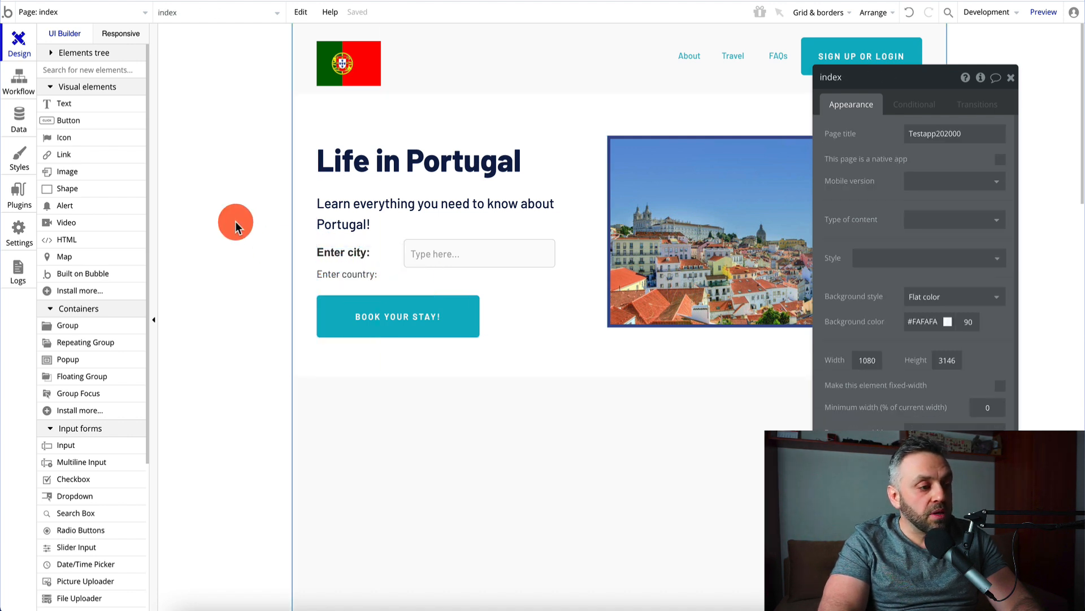
Step: Add an input field beside the "Enter country:" label, directly below the city input
left_click_drag(78, 448, 448, 287)
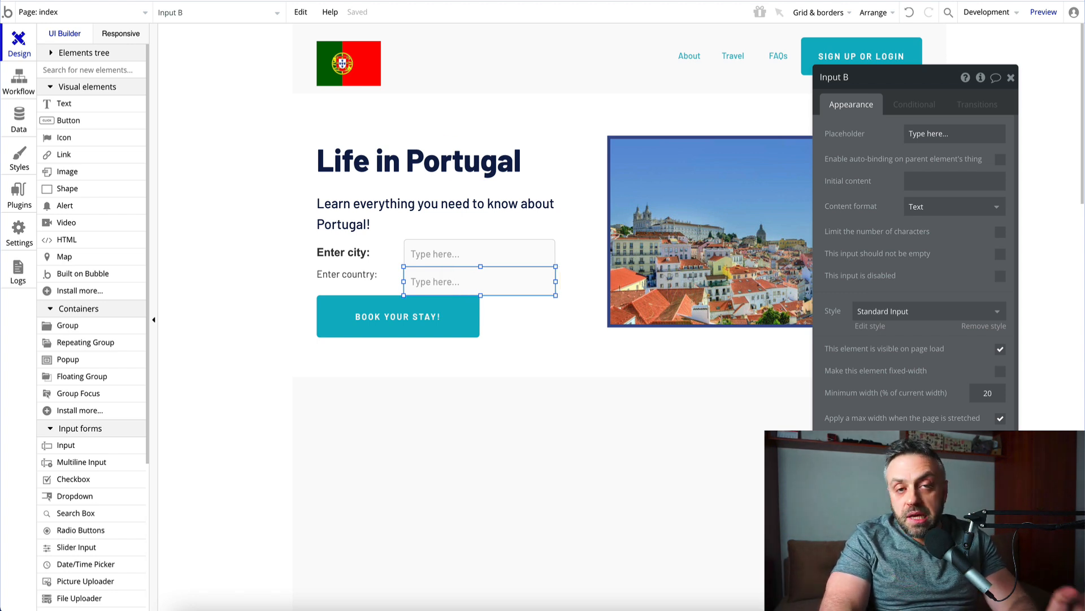
left_click(578, 72)
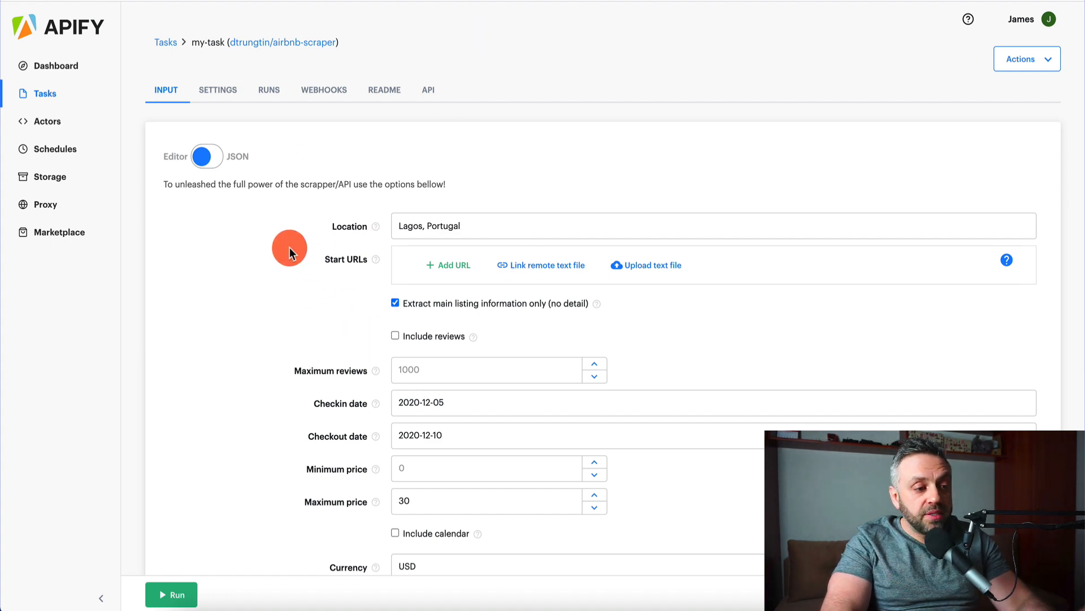
Step: Examine the input settings of the airbnb-scraper task in Apify
scroll(252, 292, "down", 4)
scroll(253, 292, "up", 4)
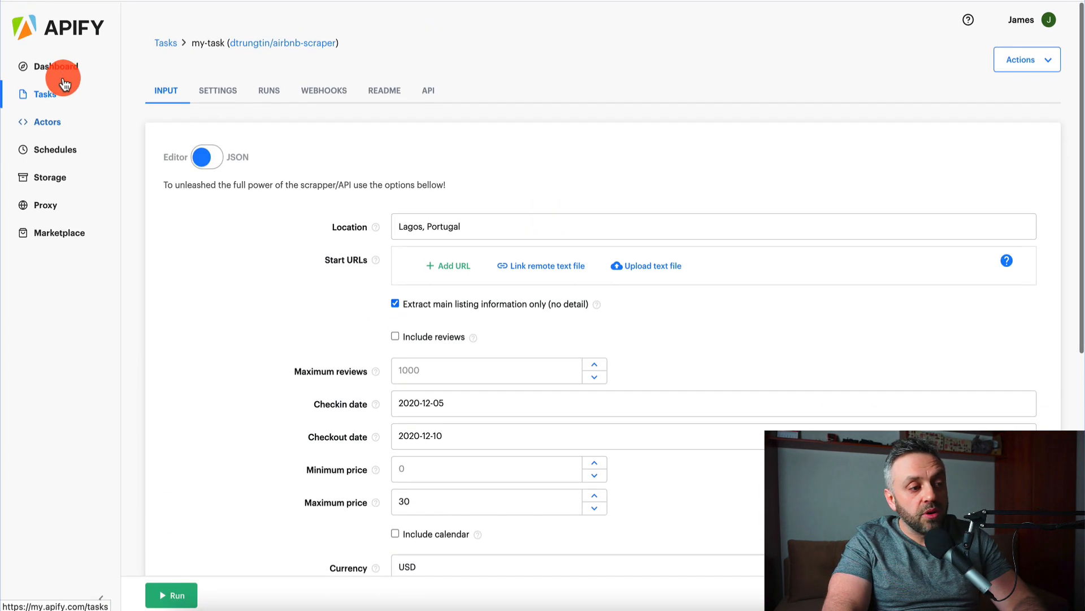
Step: Check the latest actor runs on the Apify dashboard and look through the airbnb-scraper actor's page
left_click(68, 66)
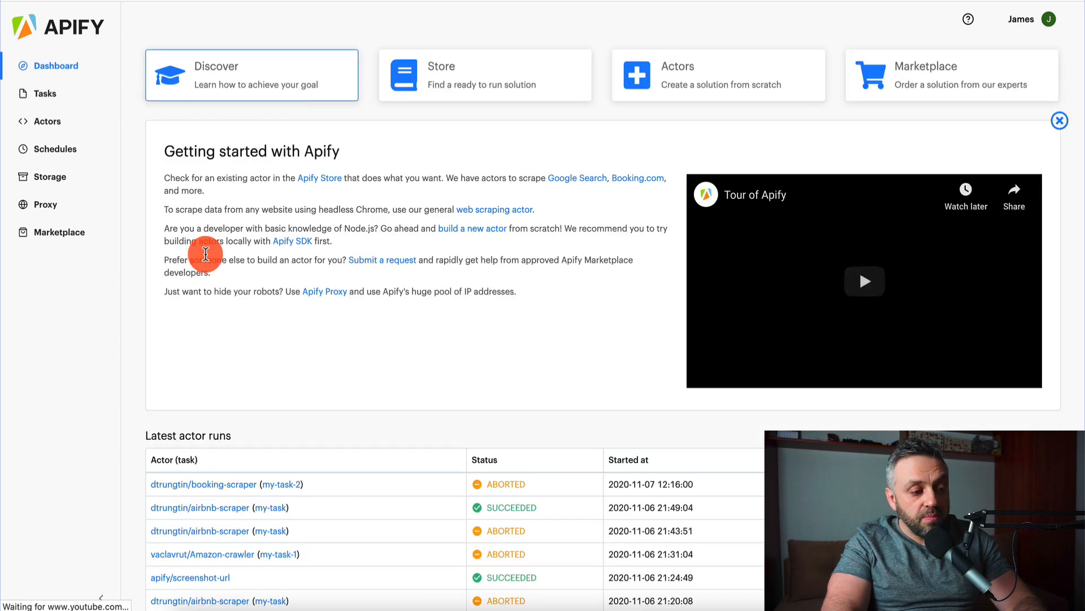
scroll(206, 253, "down", 2)
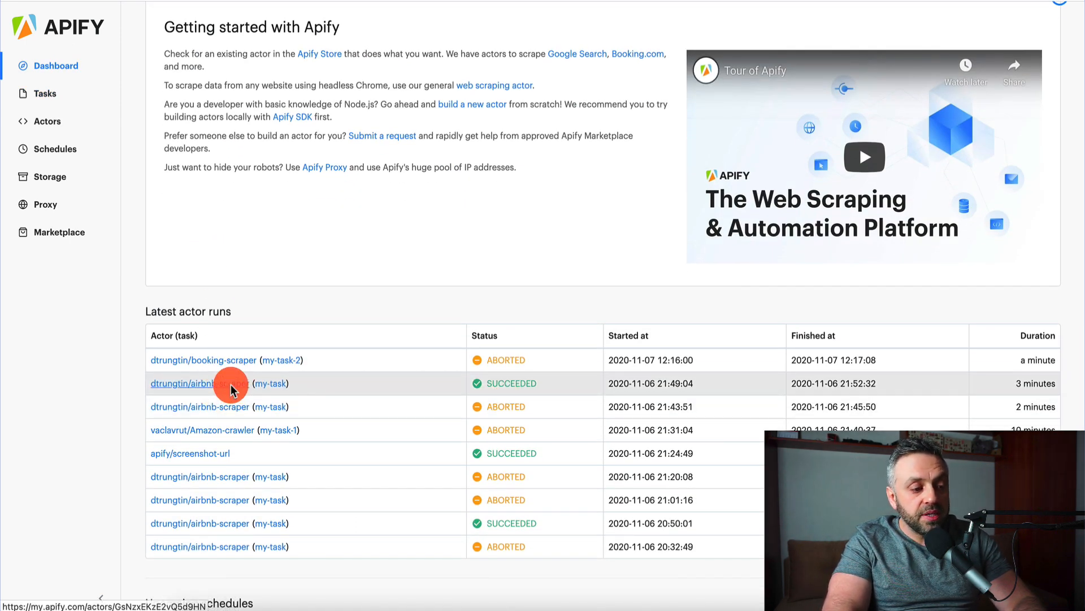
left_click(231, 389)
scroll(468, 224, "down", 2)
scroll(468, 222, "down", 6)
scroll(463, 215, "up", 8)
left_click(63, 105)
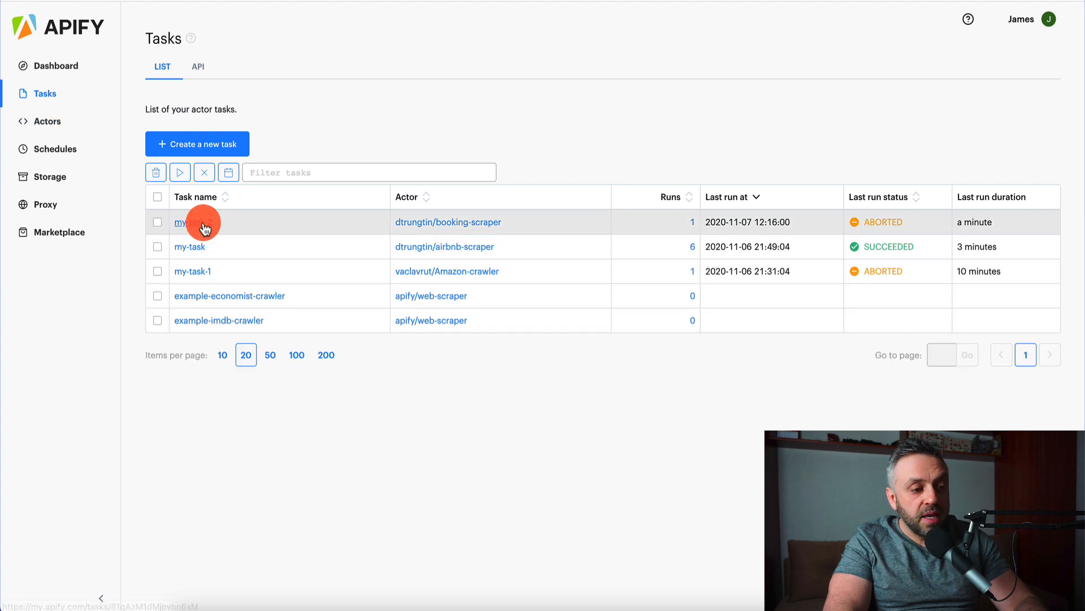
left_click(487, 246)
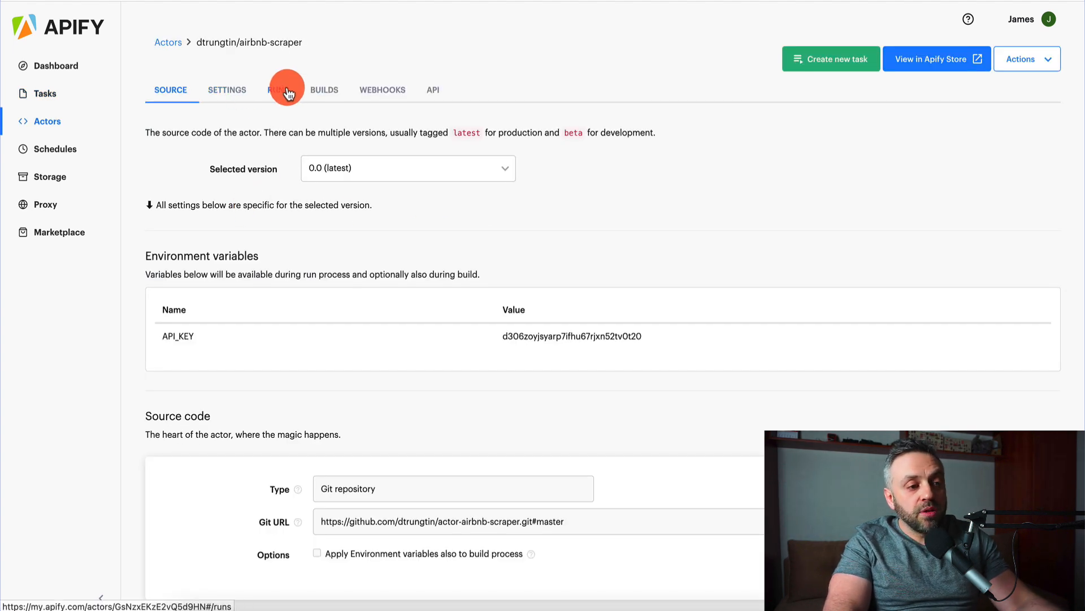
left_click(283, 91)
left_click(220, 299)
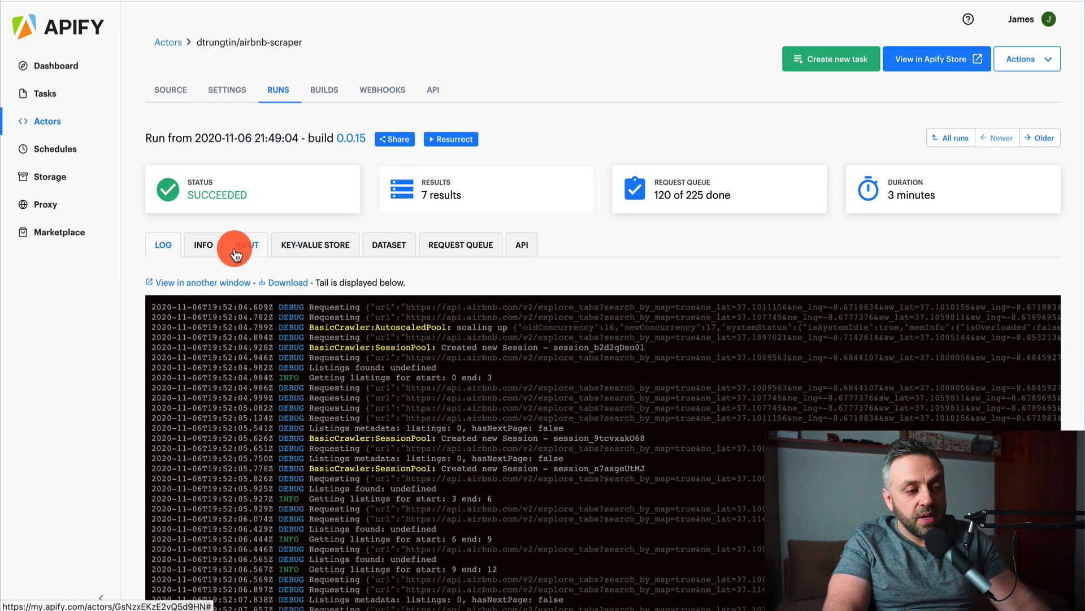
left_click(402, 243)
left_click(1044, 319)
scroll(576, 426, "down", 7)
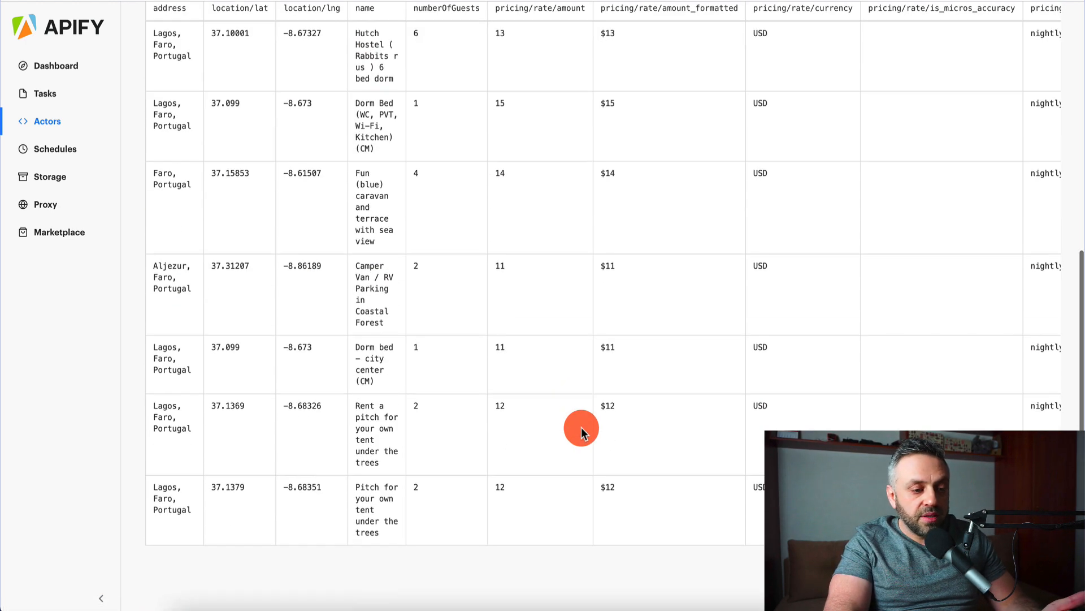
scroll(472, 153, "up", 2)
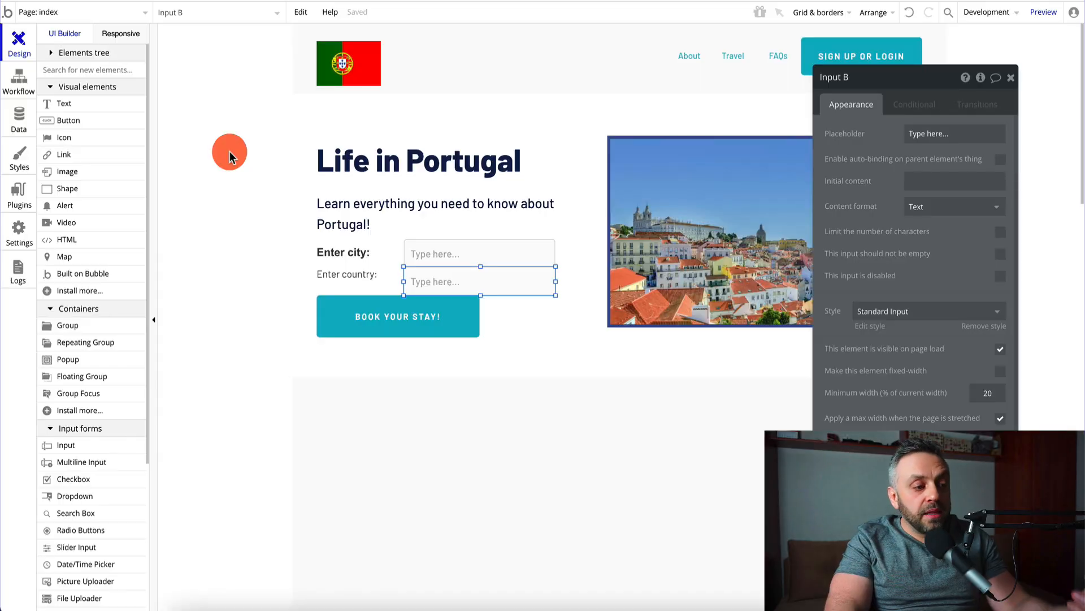
Step: Switch back to the index page in the Bubble editor and close the property editor
left_click(405, 389)
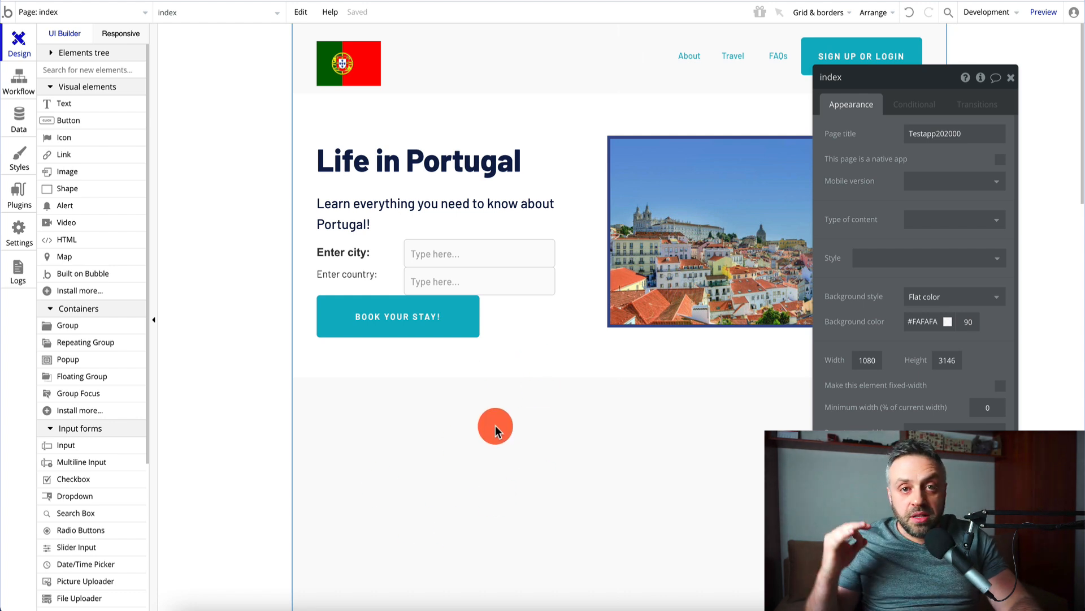
left_click(1010, 77)
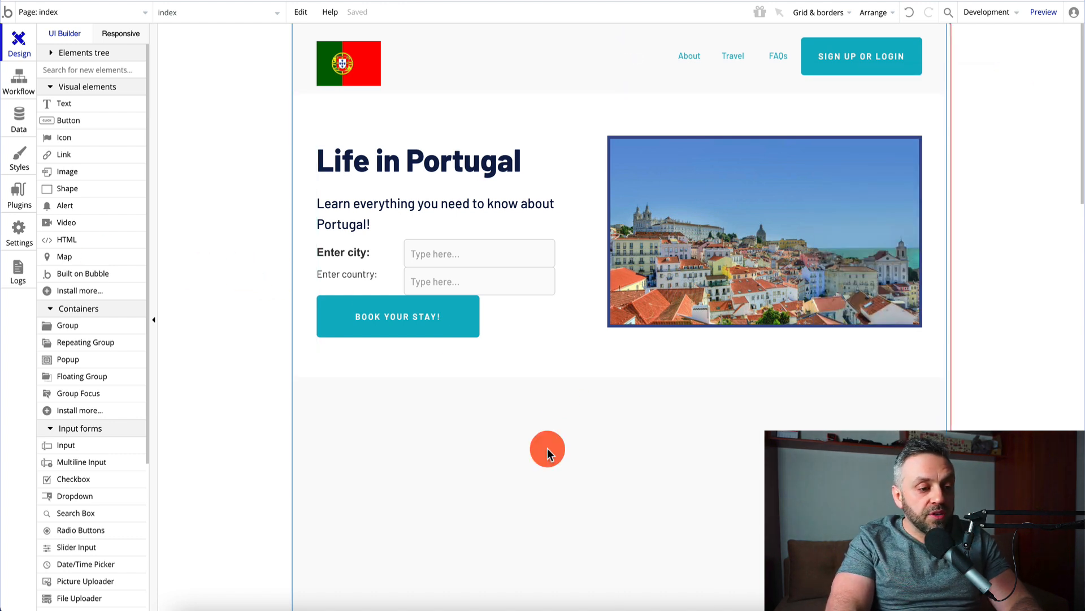
left_click(566, 377)
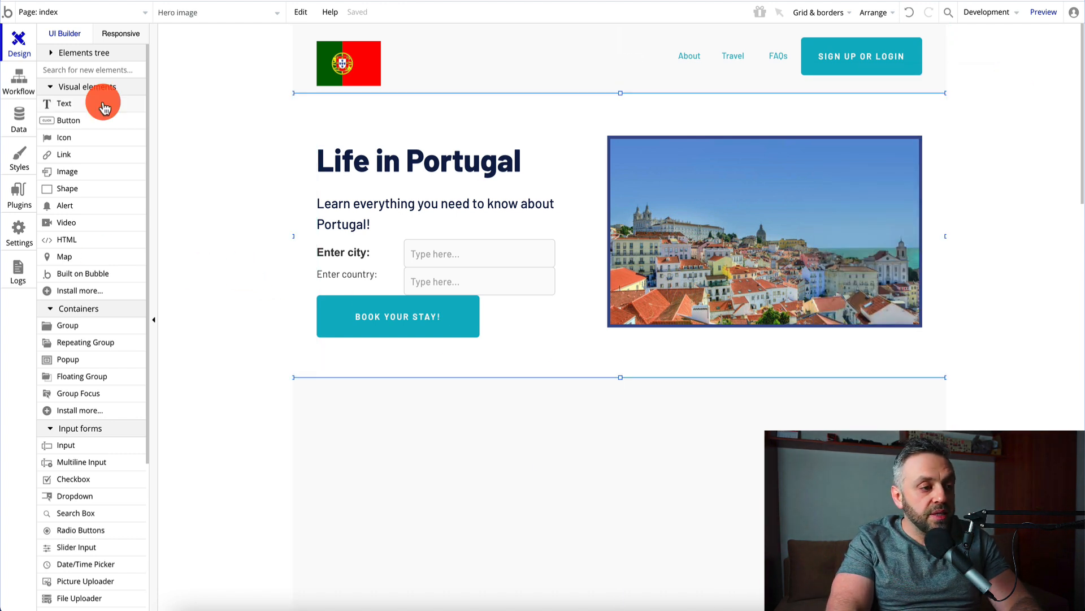
Step: Expand the elements tree, turn off "Only show hideable" and expand Group B
left_click(66, 54)
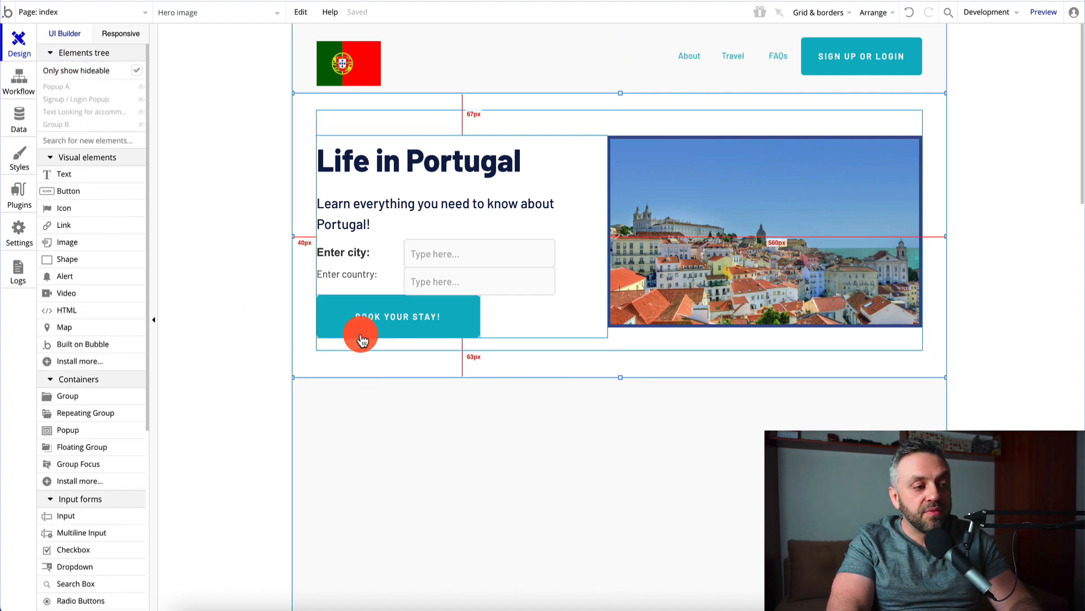
right_click(522, 420)
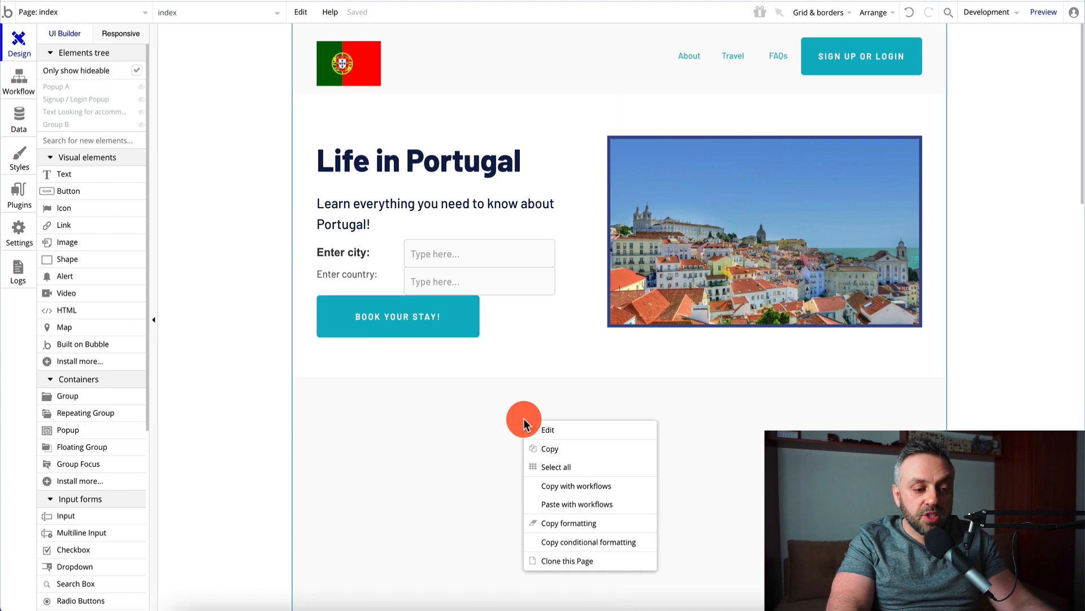
left_click(538, 561)
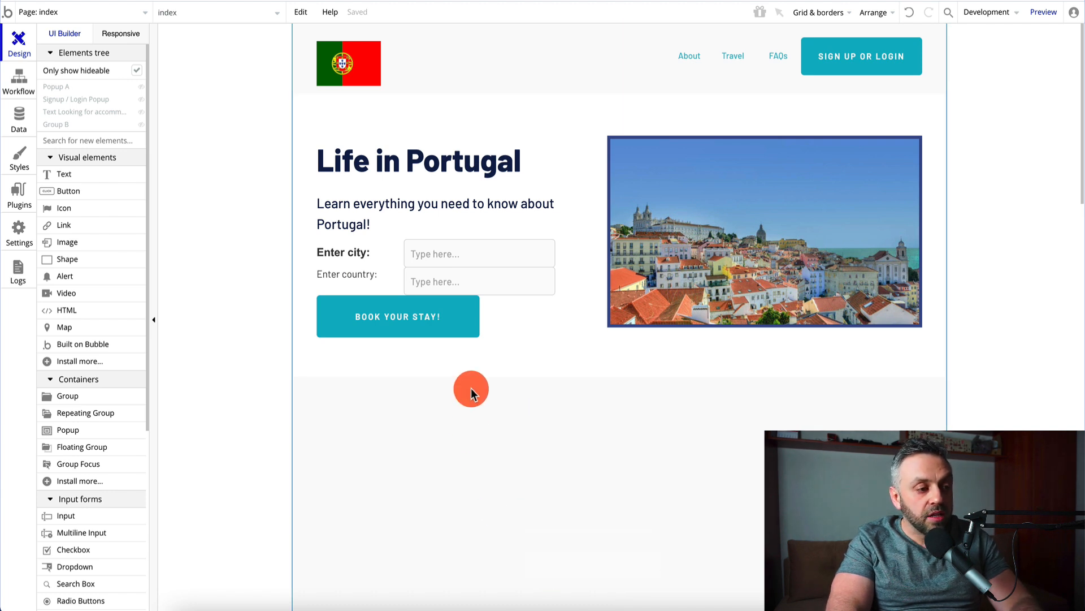
left_click(136, 71)
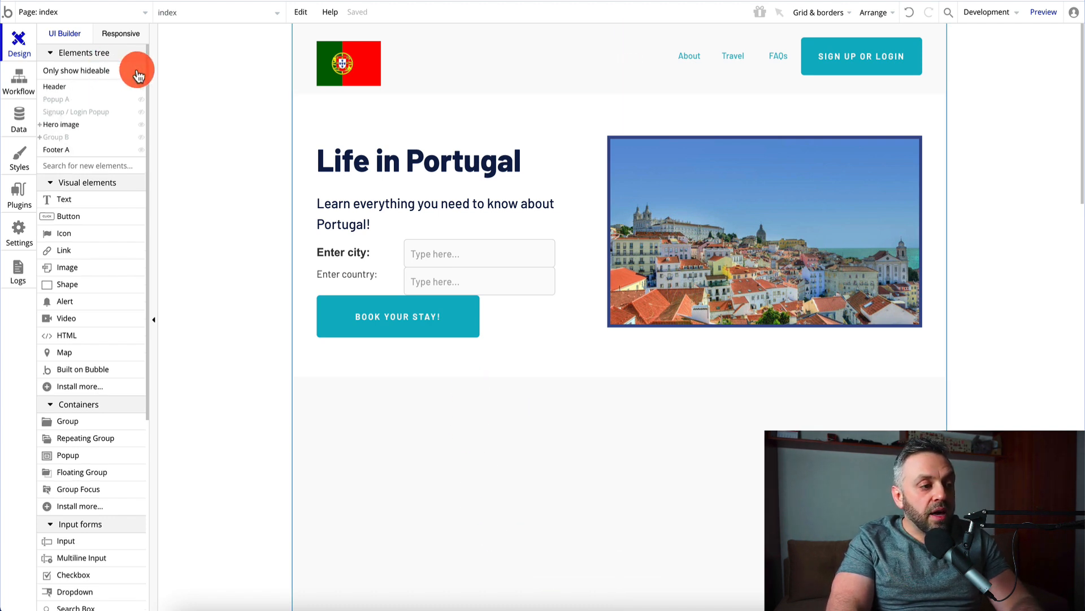
left_click(40, 140)
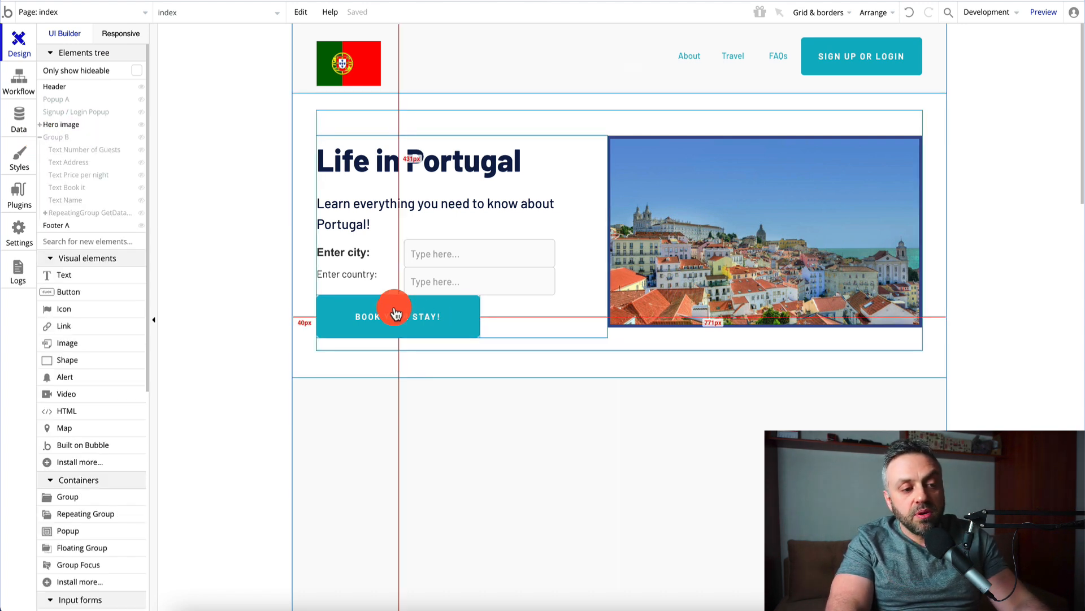
Step: Reveal the GetDatasetItem repeating group from the elements tree and review its data source and table on the page
left_click_drag(395, 311, 482, 281)
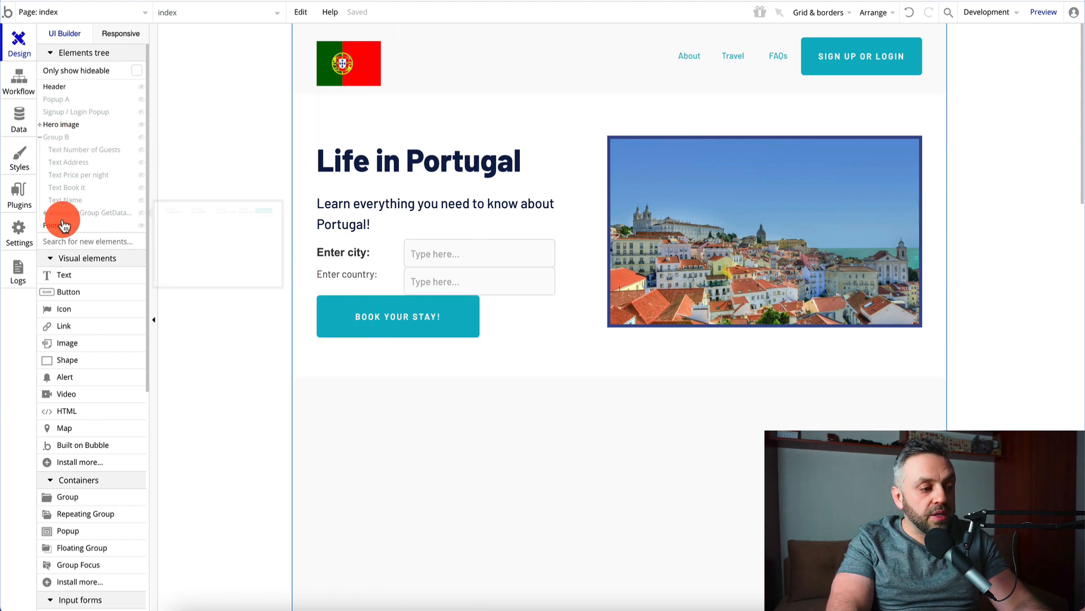
left_click(64, 215)
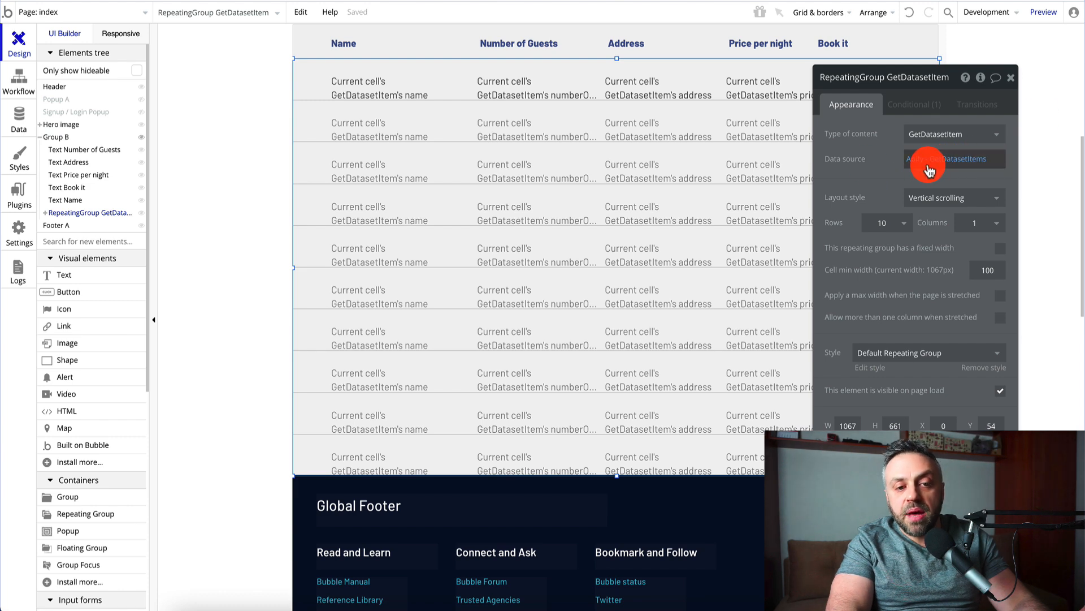
left_click(1011, 77)
scroll(674, 318, "up", 3)
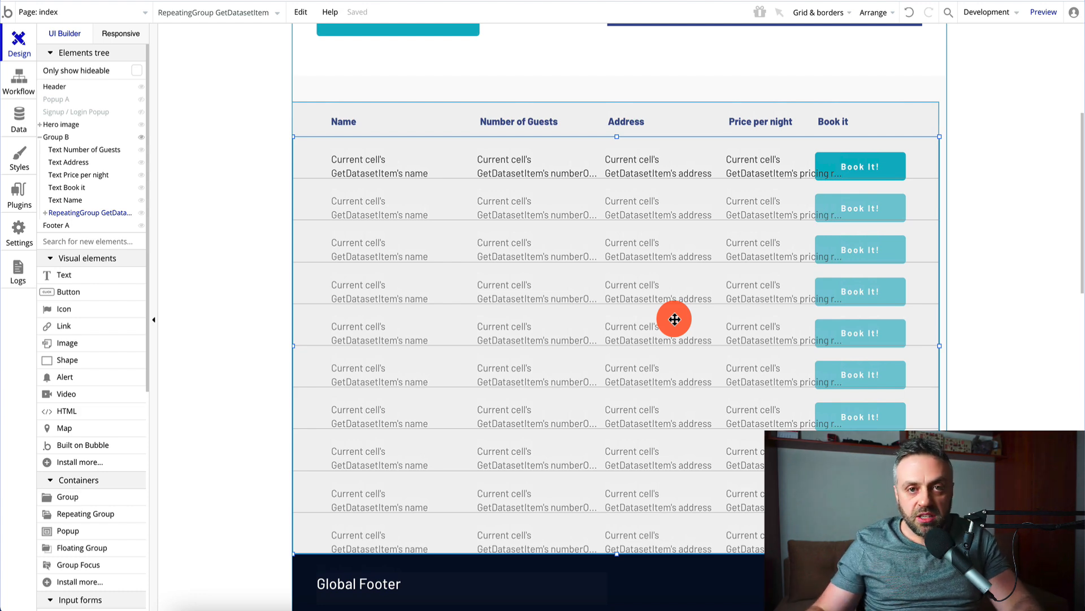
scroll(628, 214, "up", 5)
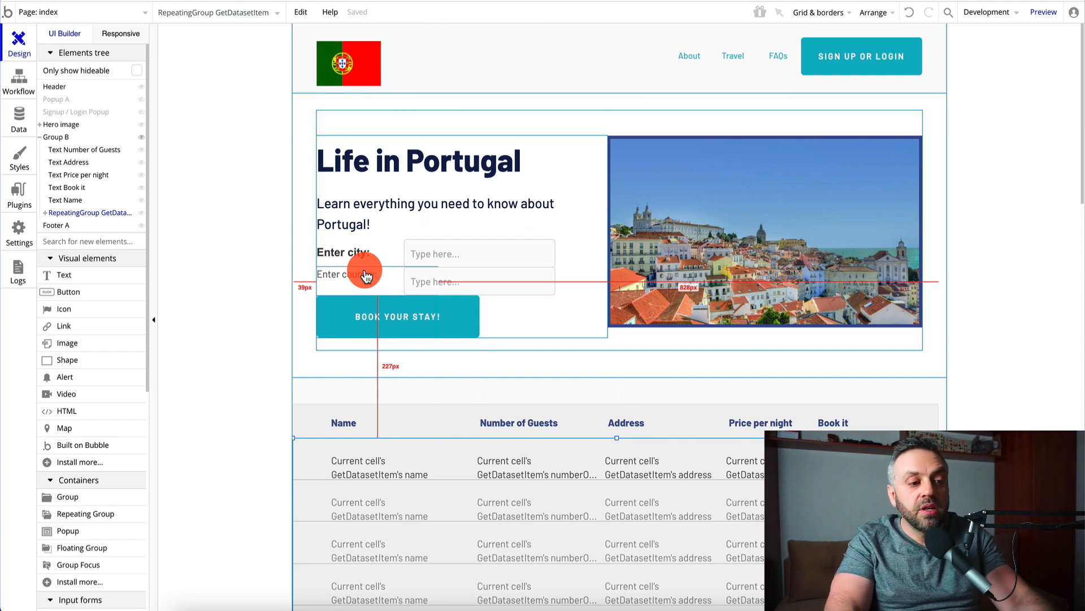
Step: Delete the "Enter country:" text and its input field from the index page
left_click(366, 271)
key("Delete")
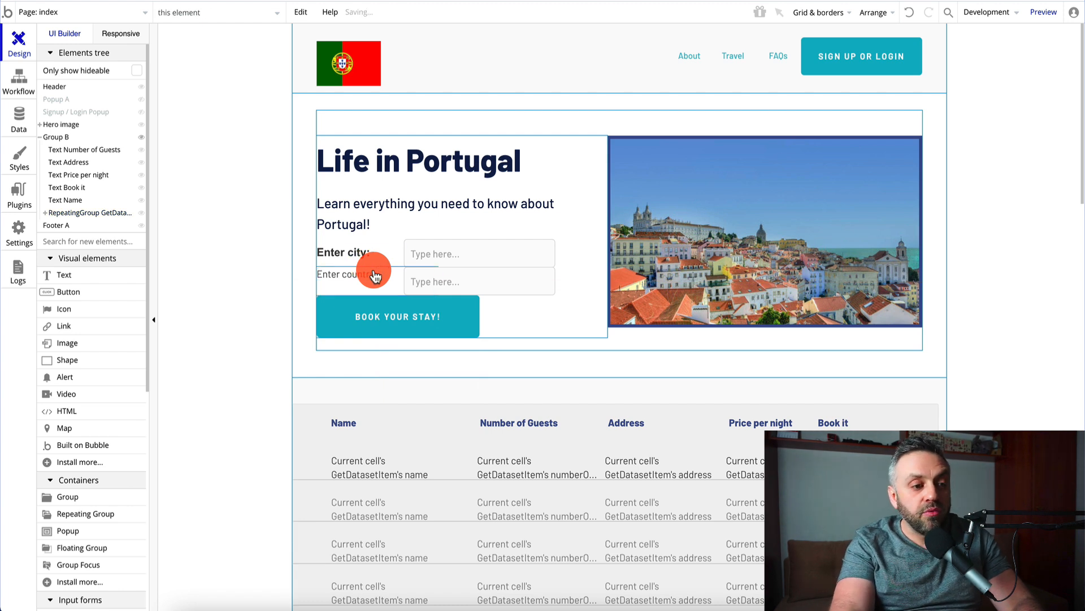
left_click(440, 275)
key("Delete")
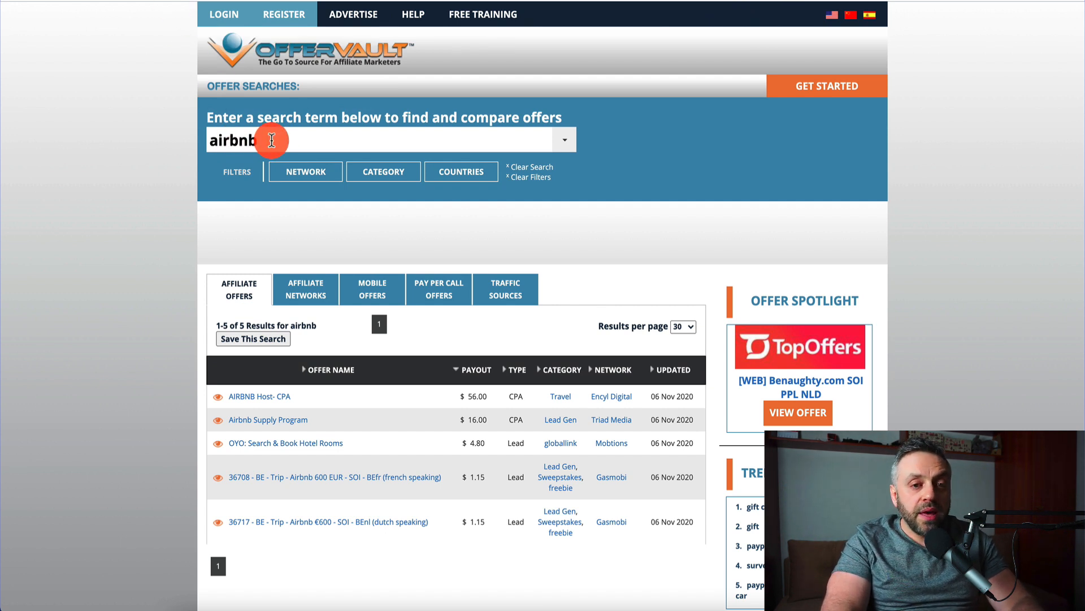
Step: Switch to OfferVault and review the affiliate offers for "airbnb"
scroll(152, 388, "down", 3)
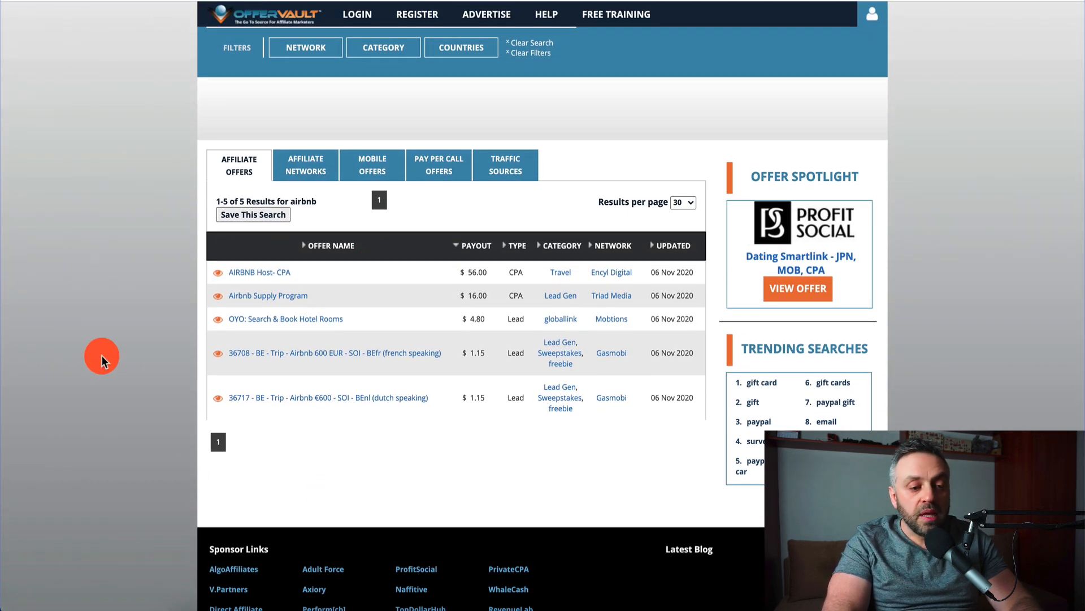
scroll(101, 357, "up", 3)
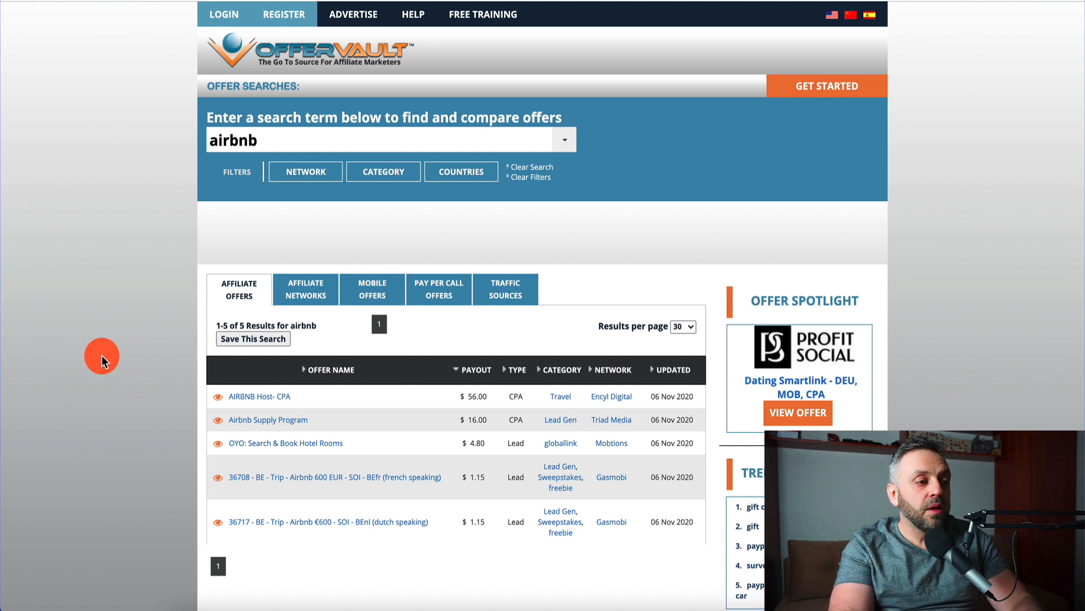
Step: Switch to Booking.com, find "affi" on the home page and open the "Become an affiliate" link
key("ctrl+Tab")
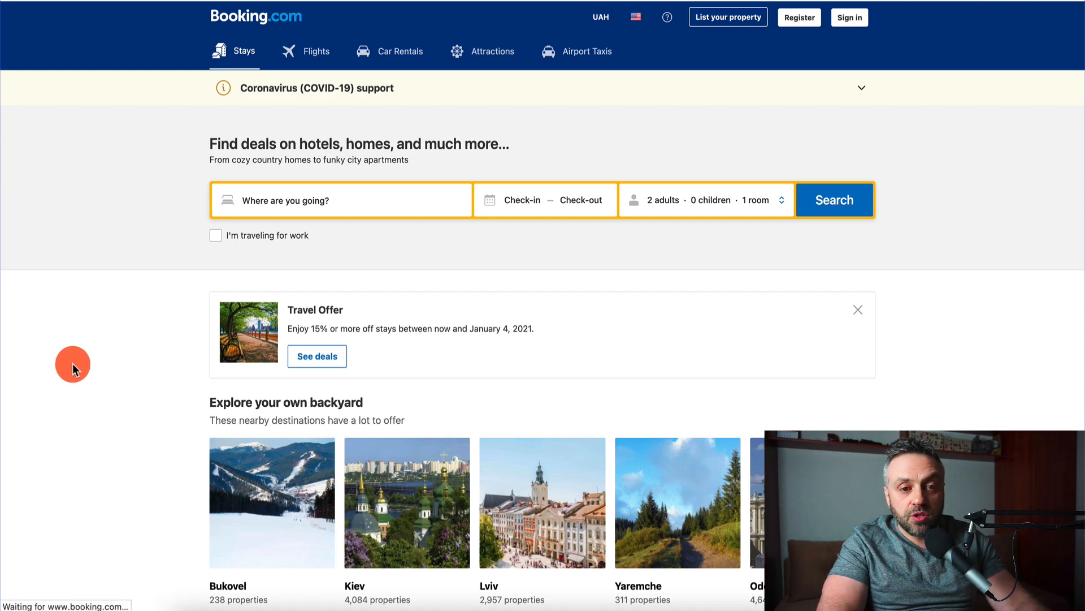
scroll(982, 363, "down", 20)
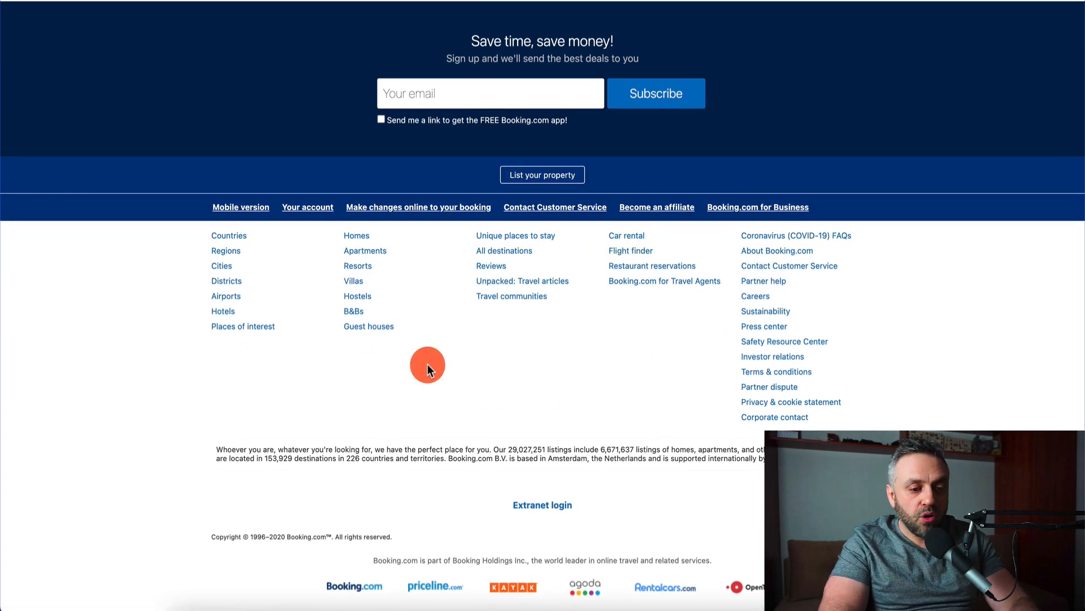
key("super+f")
type("affi")
key("Escape")
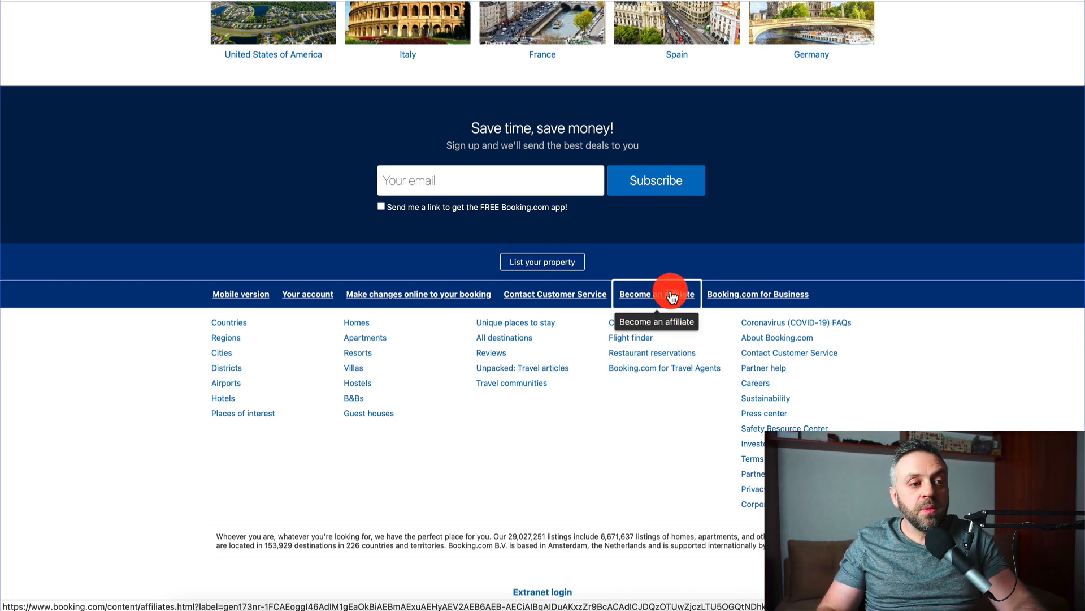
left_click(673, 297)
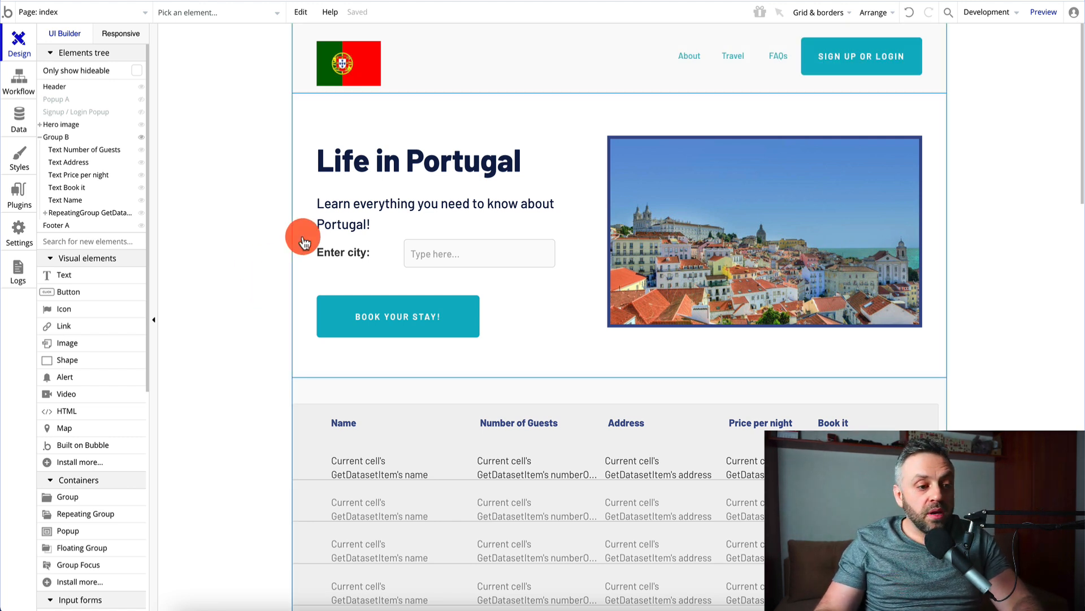
Step: Back in the Bubble editor, open the "BOOK YOUR STAY!" button's workflow and examine its event and actions
left_click(76, 316)
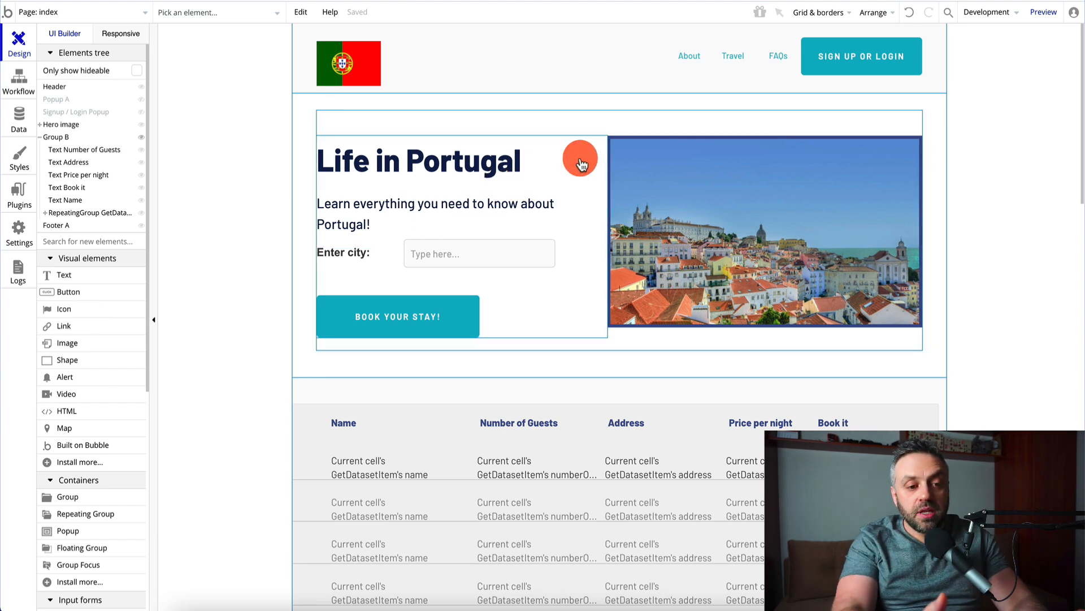
left_click(420, 315)
double_click(419, 316)
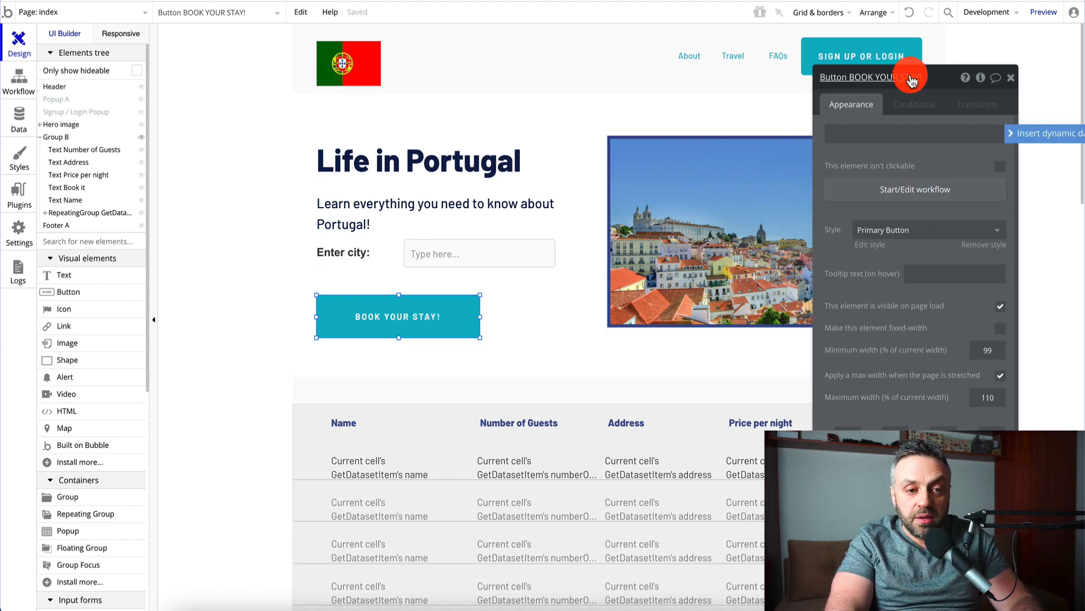
left_click(921, 191)
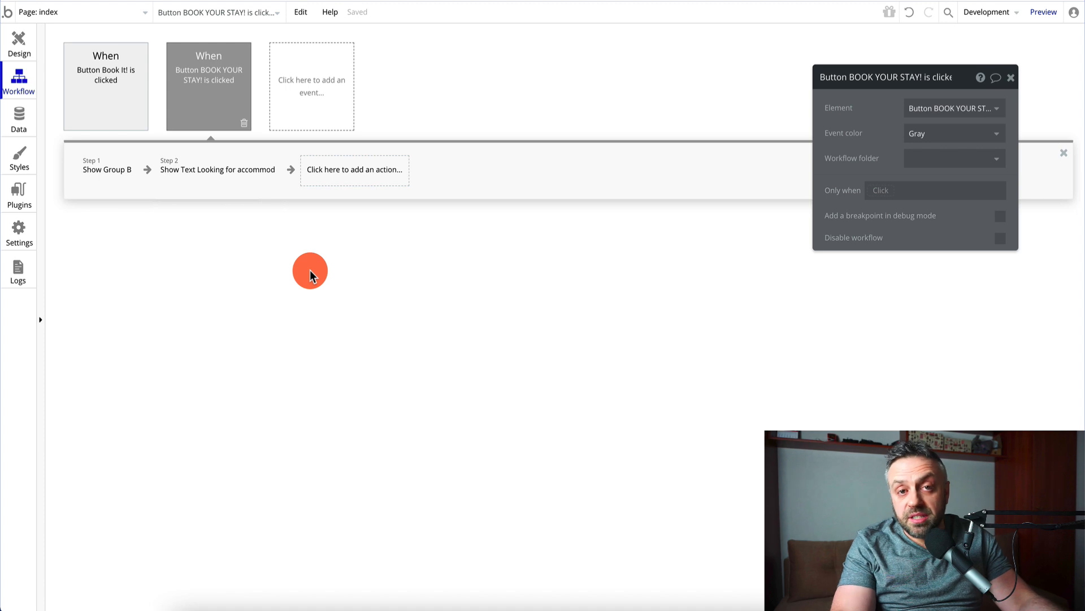
left_click(1011, 77)
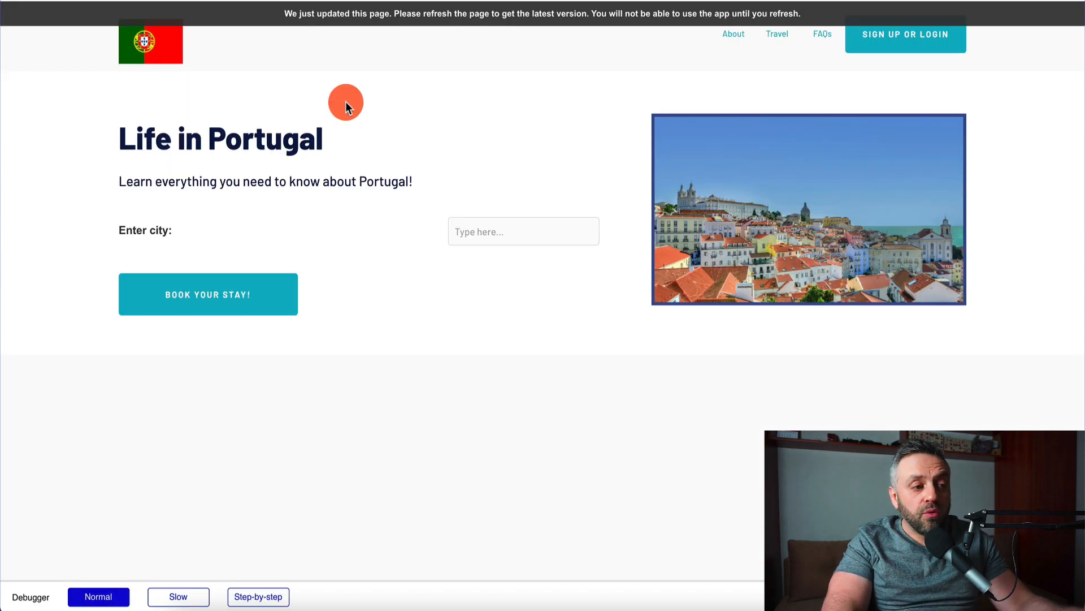
Step: In the app preview, search for stays in Lagos and open the booking page of "Dorm Bed (WC, PVT, Wi-Fi, Kitchen) (CM)"
left_click(540, 225)
type("Lagos")
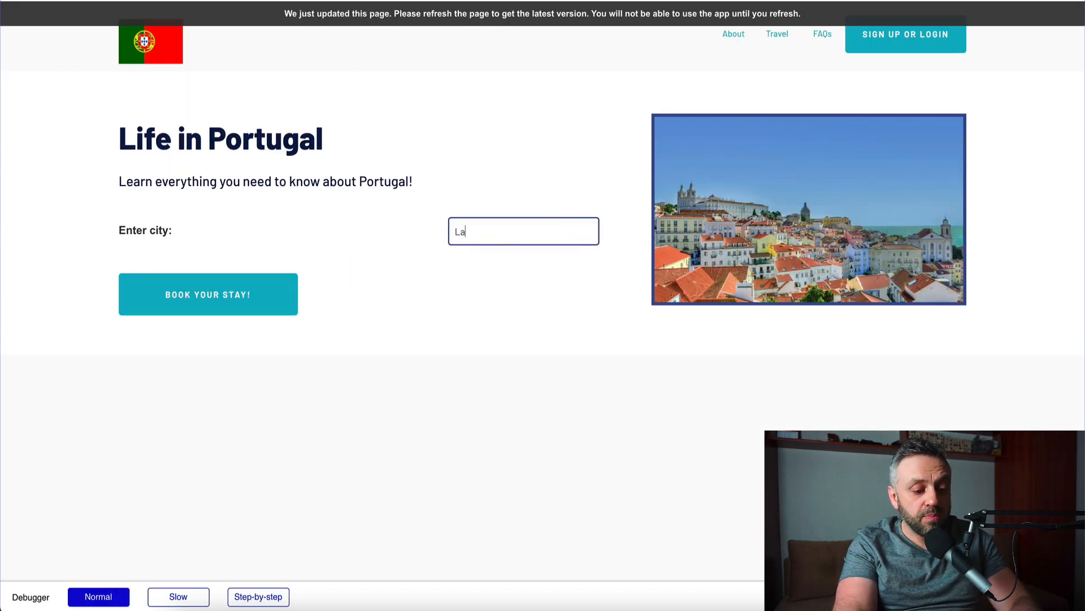
left_click(242, 293)
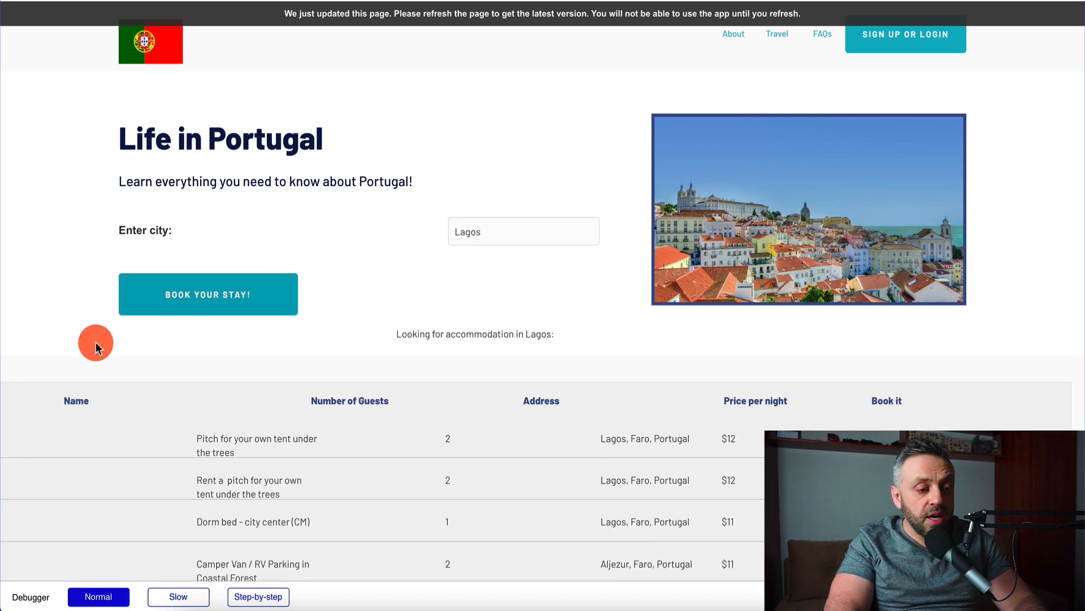
scroll(96, 341, "down", 4)
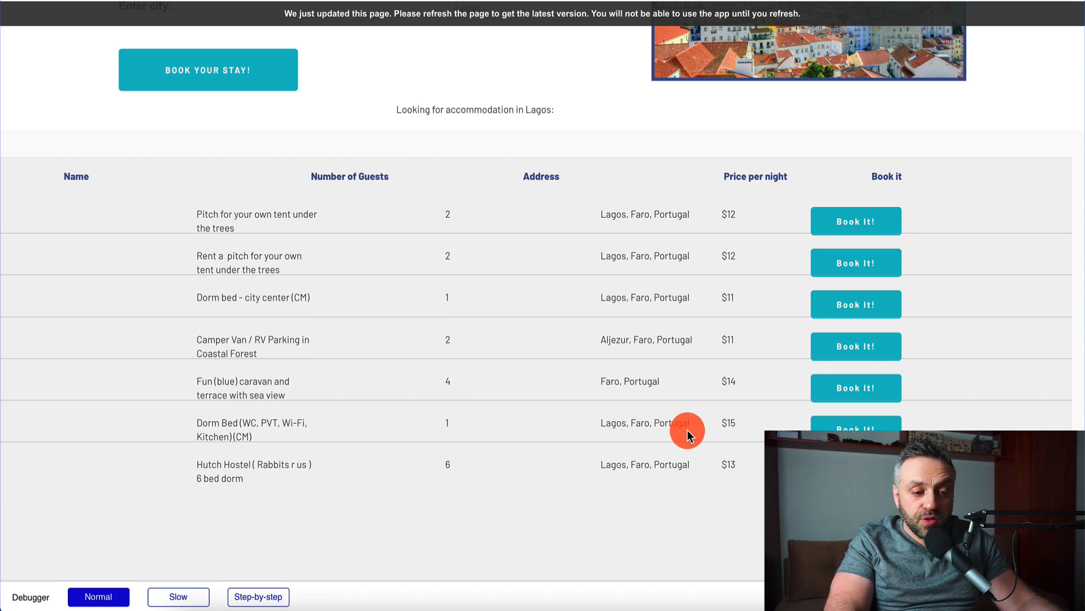
left_click(807, 424)
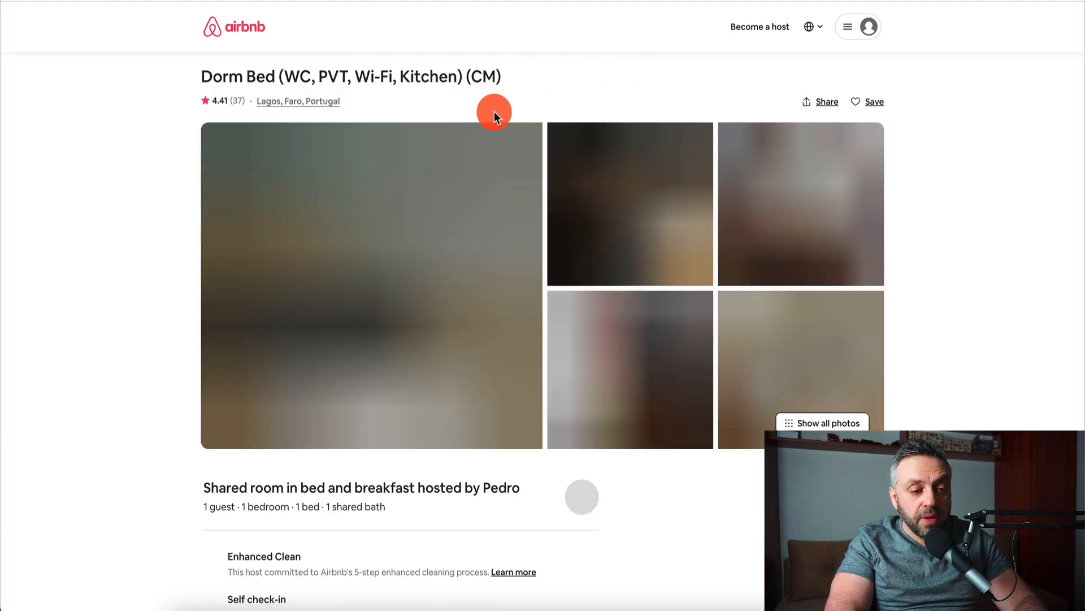
Step: Review the dorm bed's Airbnb listing, including its amenities, house rules and booking details
scroll(131, 334, "down", 3)
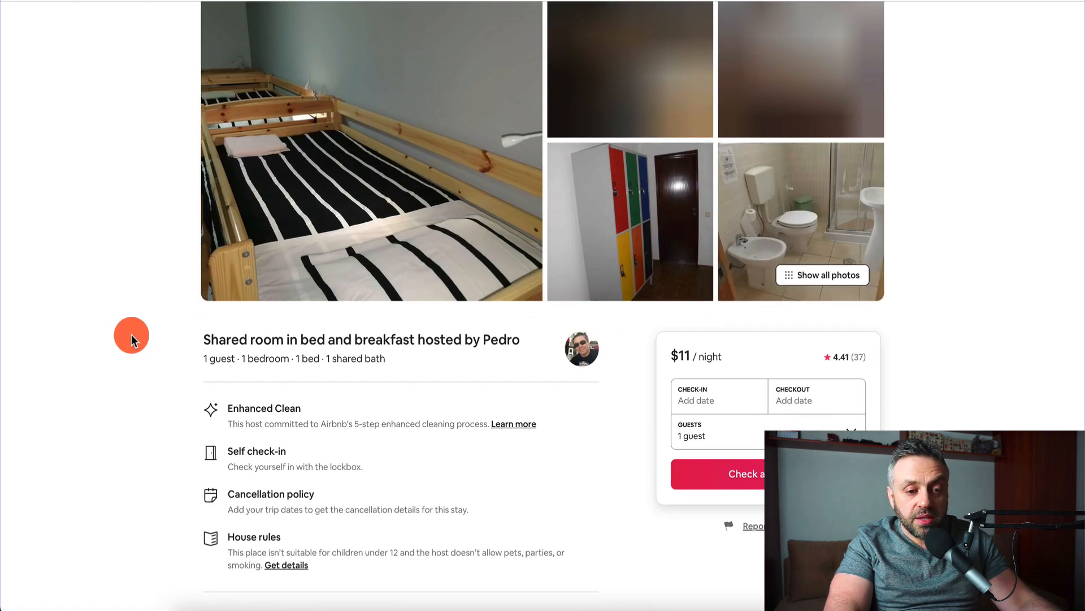
scroll(132, 334, "down", 3)
scroll(131, 334, "down", 2)
scroll(132, 334, "up", 3)
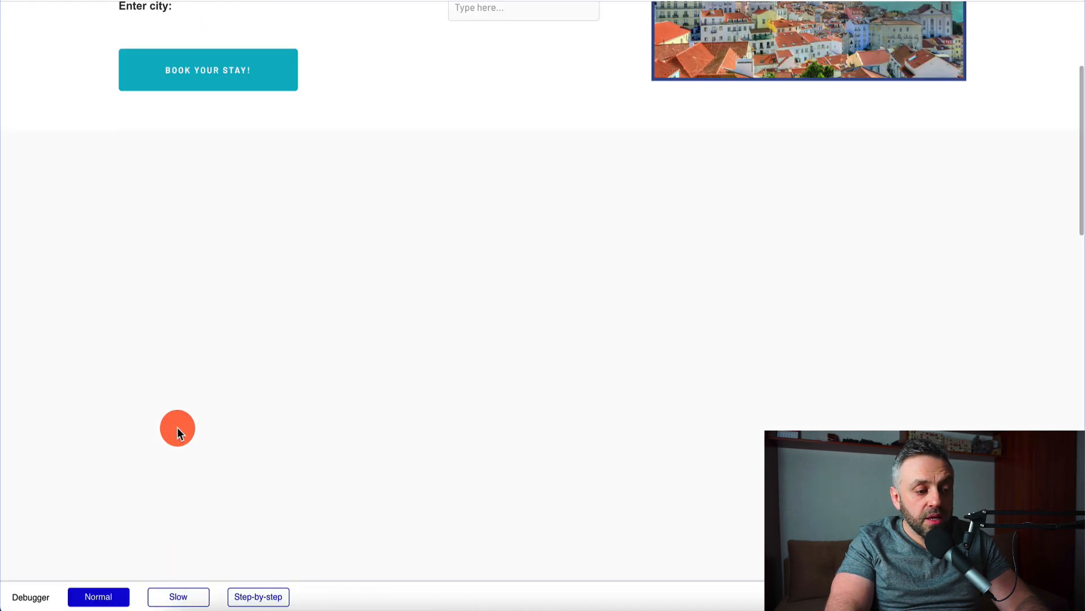
Step: Back in the app preview, search for stays in "lagos" again and review the listed accommodations
scroll(178, 428, "up", 3)
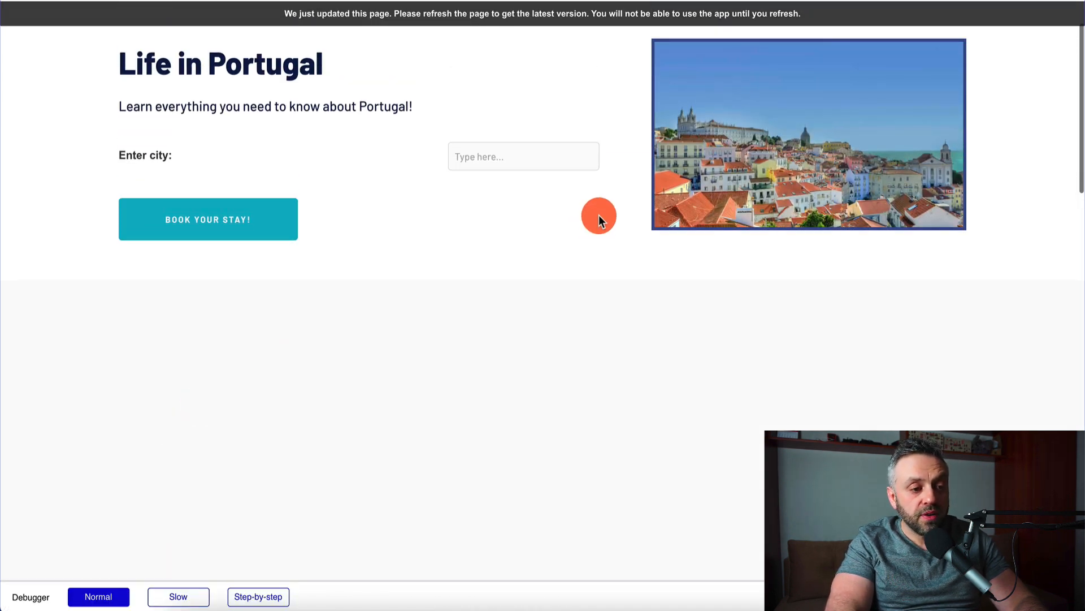
left_click(541, 155)
type("lagos")
left_click(340, 213)
left_click(208, 232)
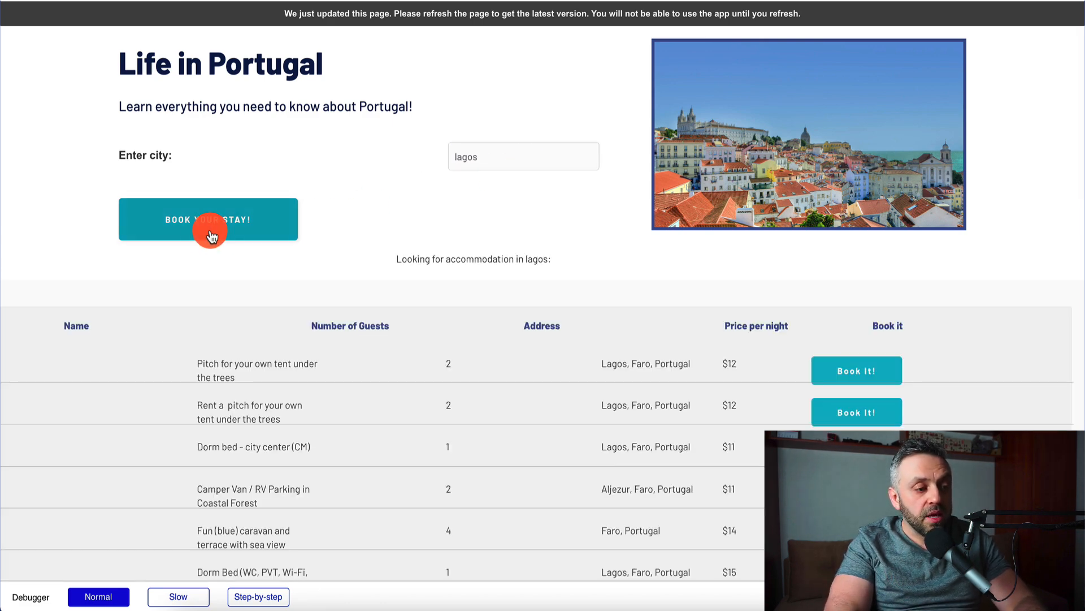
scroll(114, 339, "down", 4)
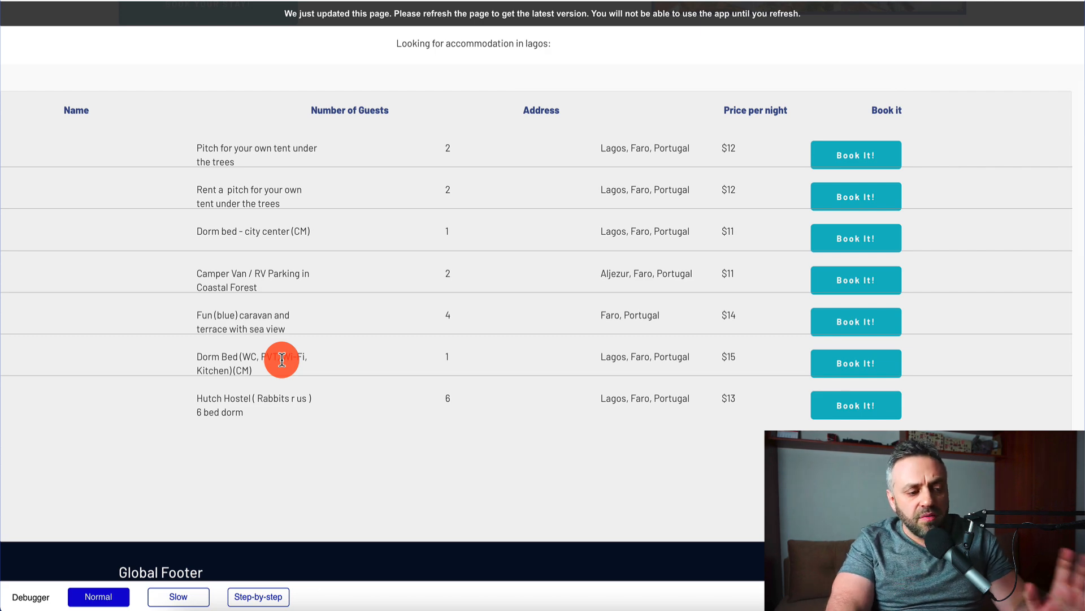
scroll(282, 359, "up", 5)
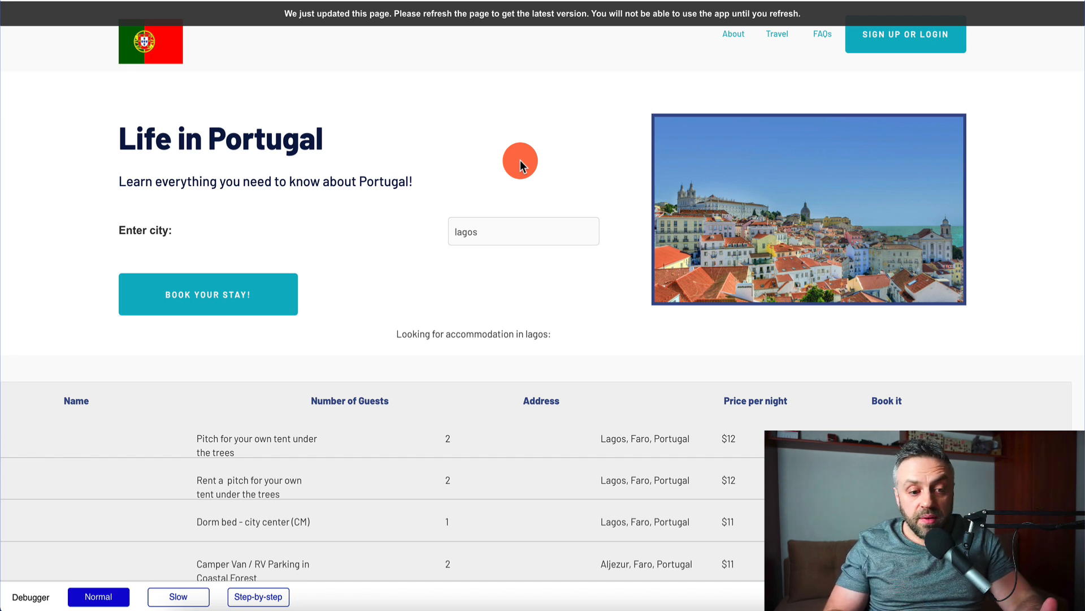
left_click(573, 224)
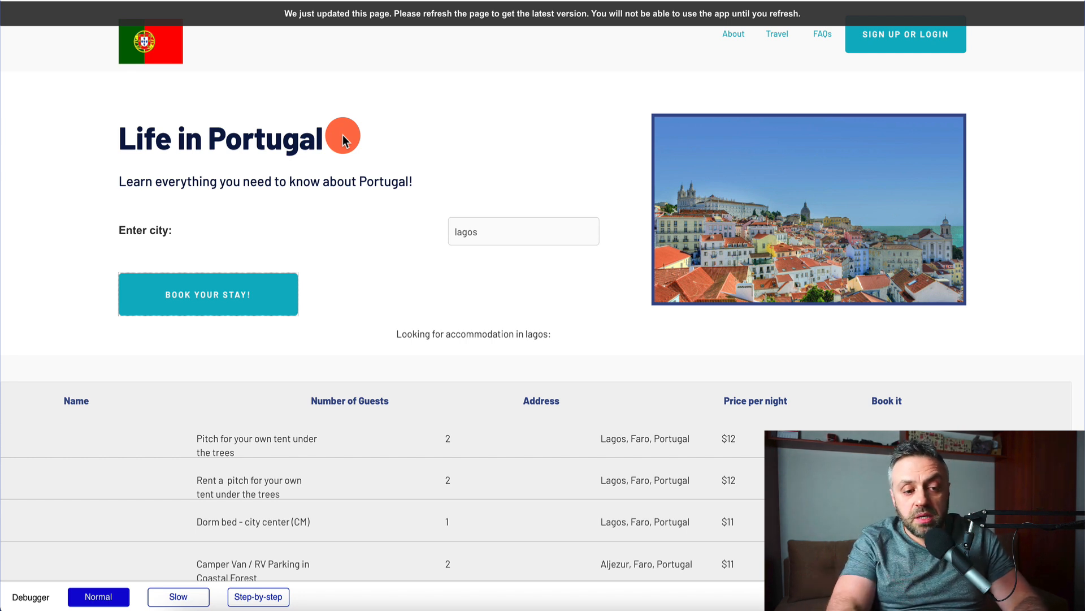
left_click(571, 239)
left_click(558, 188)
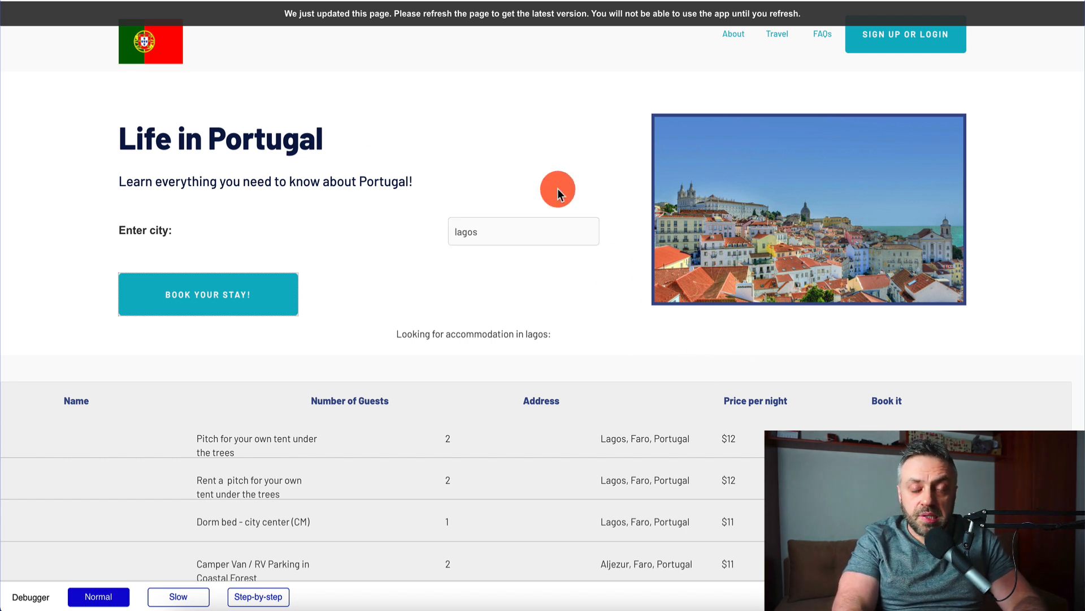